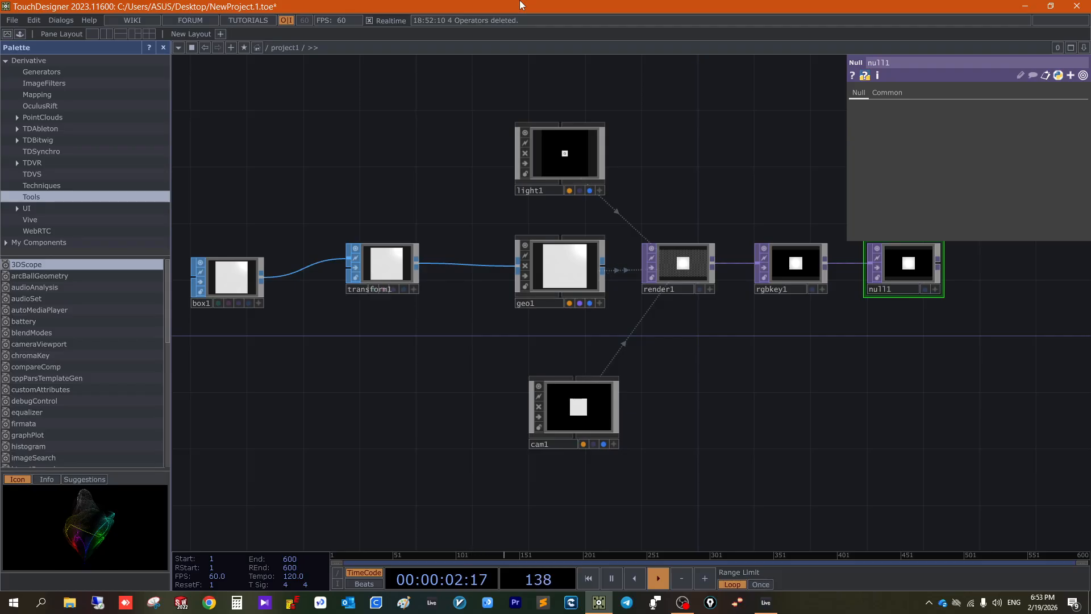
- Align box1 level with transform1, and place light1 above and cam1 below render1 in the network
{"action": "left_click_drag", "start_coordinate": [230, 281], "coordinate": [229, 267]}
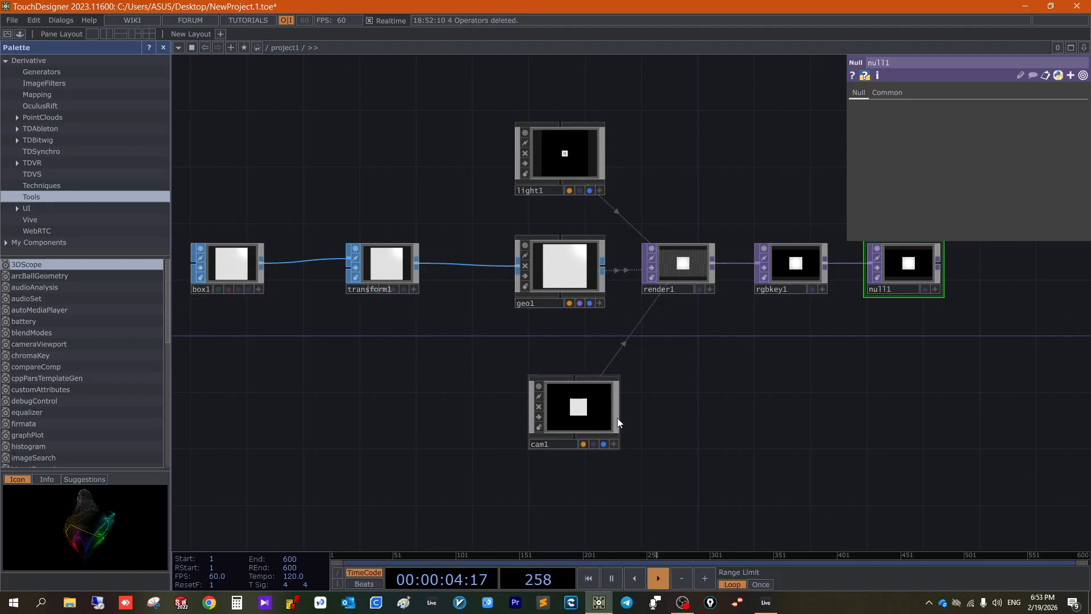
{"action": "left_click", "coordinate": [596, 408]}
{"action": "left_click_drag", "start_coordinate": [595, 408], "coordinate": [692, 369]}
{"action": "left_click_drag", "start_coordinate": [575, 145], "coordinate": [687, 174]}
{"action": "left_click_drag", "start_coordinate": [683, 391], "coordinate": [685, 357]}
{"action": "scroll", "coordinate": [488, 366], "scroll_direction": "down", "scroll_amount": 3}
{"action": "scroll", "coordinate": [488, 366], "scroll_direction": "up", "scroll_amount": 3}
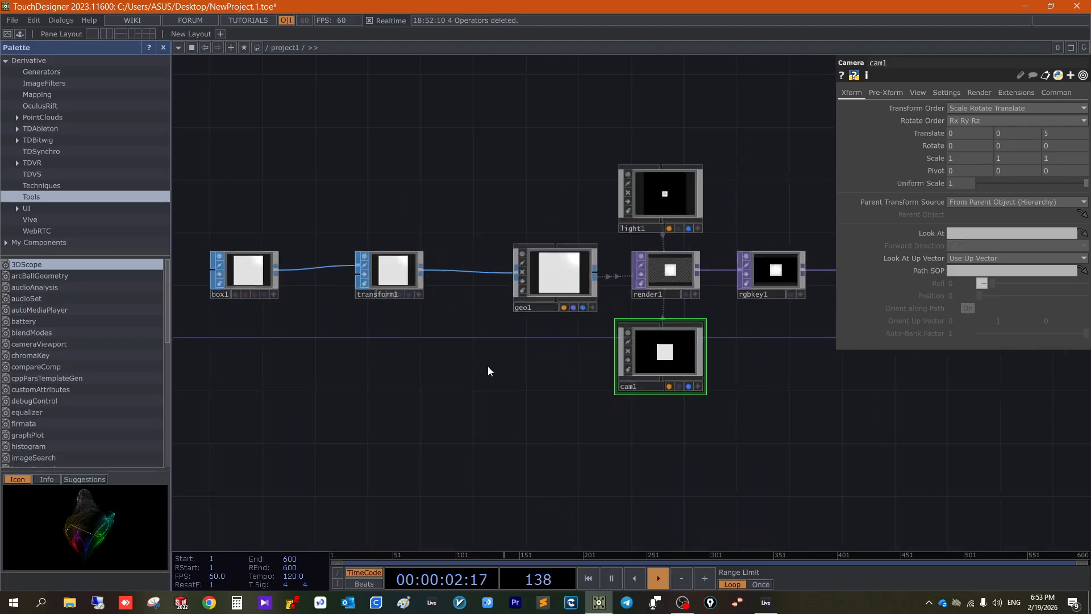
{"action": "scroll", "coordinate": [488, 366], "scroll_direction": "up", "scroll_amount": 1}
{"action": "left_click_drag", "start_coordinate": [552, 367], "coordinate": [502, 360]}
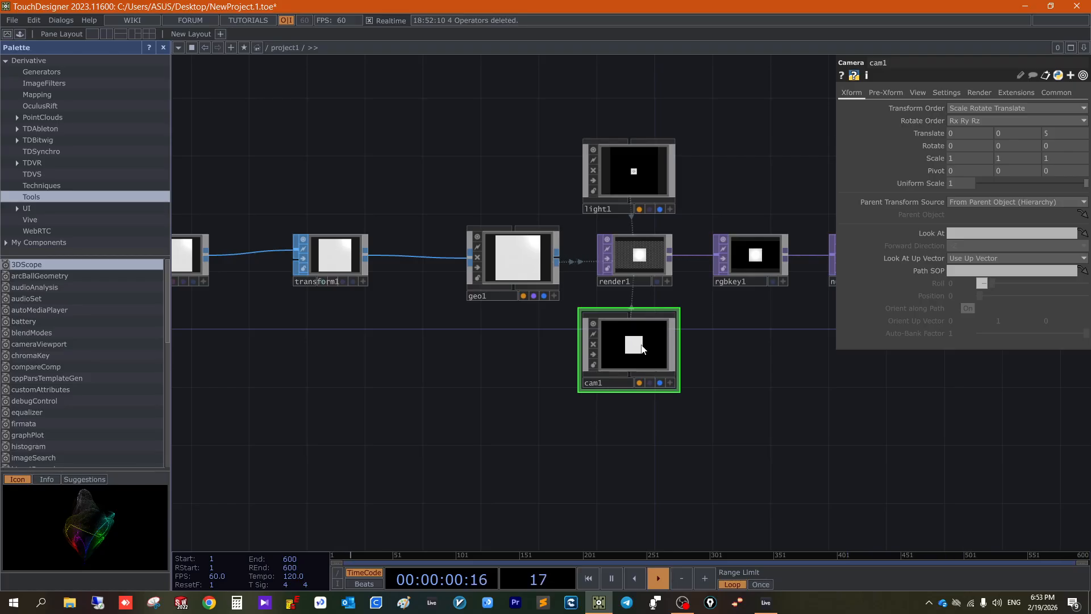
- Activate the viewer of box1 and rotate its view to show the box at an angle in 3D
{"action": "left_click_drag", "start_coordinate": [500, 494], "coordinate": [719, 588]}
{"action": "left_click", "coordinate": [423, 376]}
{"action": "left_click_drag", "start_coordinate": [400, 353], "coordinate": [404, 356]}
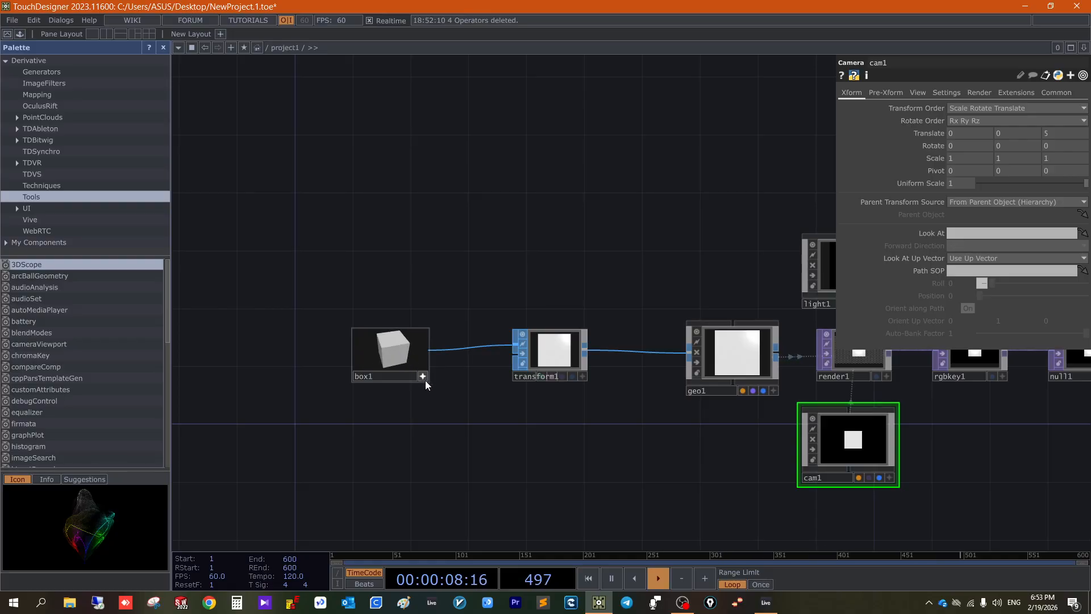
{"action": "scroll", "coordinate": [425, 385], "scroll_direction": "down", "scroll_amount": 3}
{"action": "left_click_drag", "start_coordinate": [278, 225], "coordinate": [857, 478]}
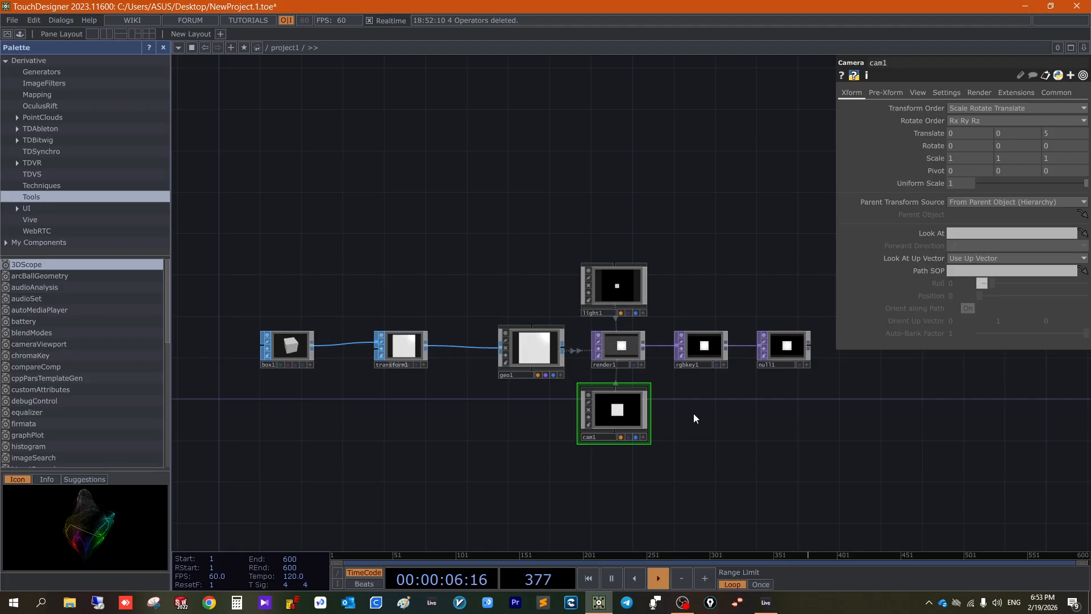
- Display null1 as the network background, and adjust the placement of cam1 and light1 around render1
{"action": "left_click", "coordinate": [799, 366]}
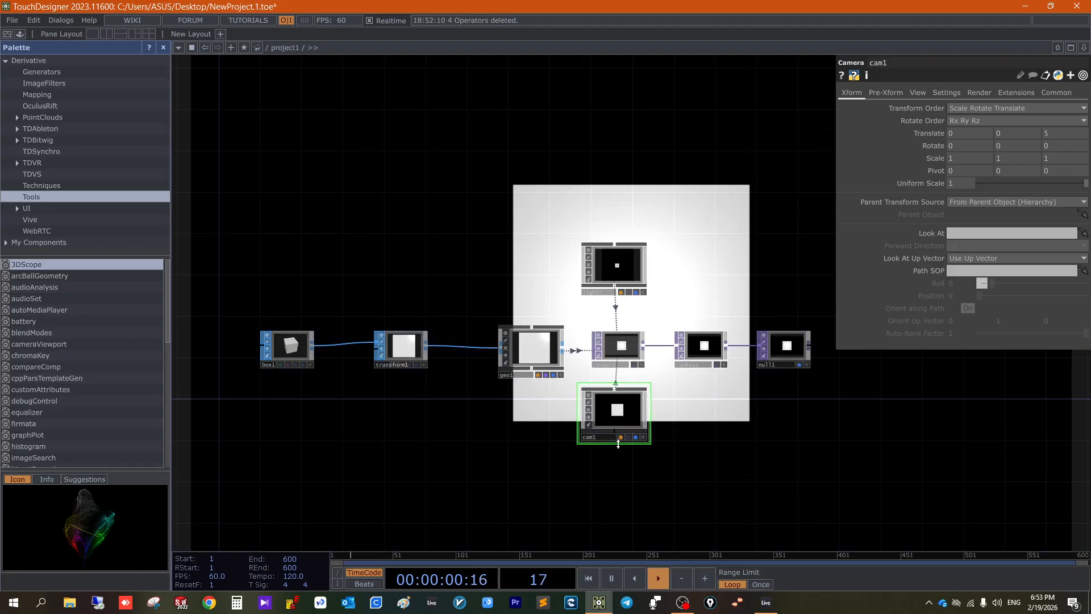
{"action": "left_click_drag", "start_coordinate": [607, 422], "coordinate": [617, 422]}
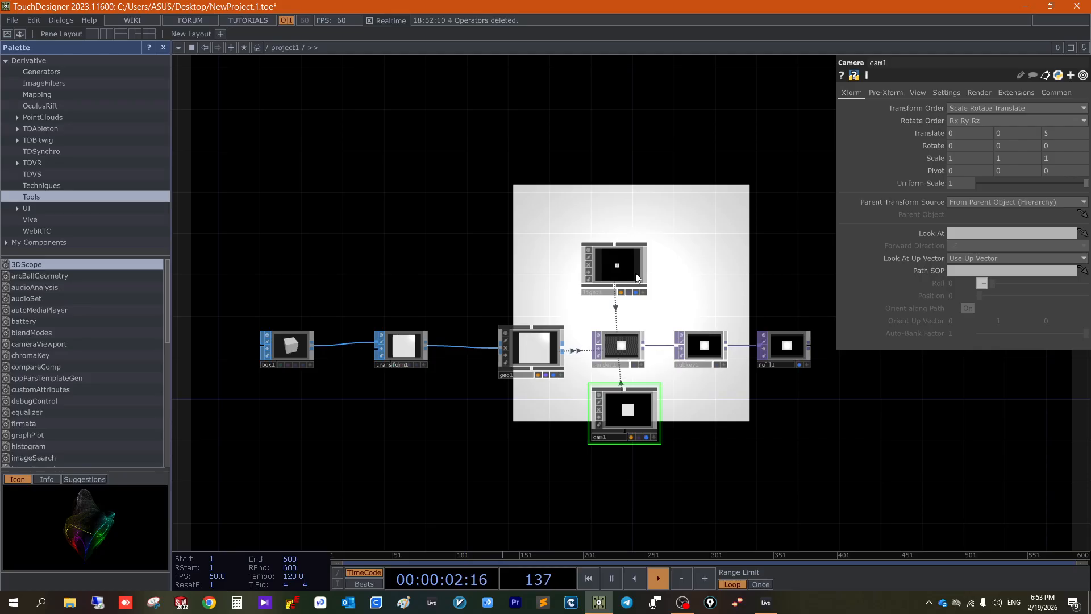
{"action": "scroll", "coordinate": [636, 277], "scroll_direction": "up", "scroll_amount": 4}
{"action": "left_click_drag", "start_coordinate": [611, 262], "coordinate": [609, 281]}
{"action": "scroll", "coordinate": [699, 301], "scroll_direction": "down", "scroll_amount": 4}
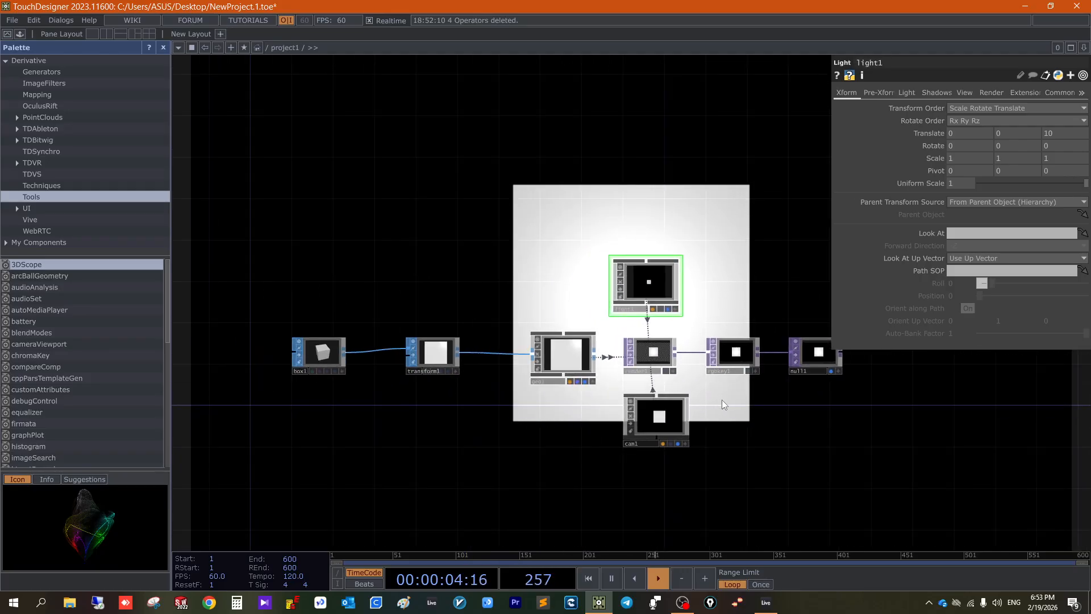
{"action": "scroll", "coordinate": [722, 400], "scroll_direction": "up", "scroll_amount": 3}
- Create a Wireframe MAT below geo1 and apply it to render1
{"action": "left_click_drag", "start_coordinate": [438, 383], "coordinate": [560, 364]}
{"action": "right_click_drag", "start_coordinate": [262, 239], "coordinate": [483, 427]}
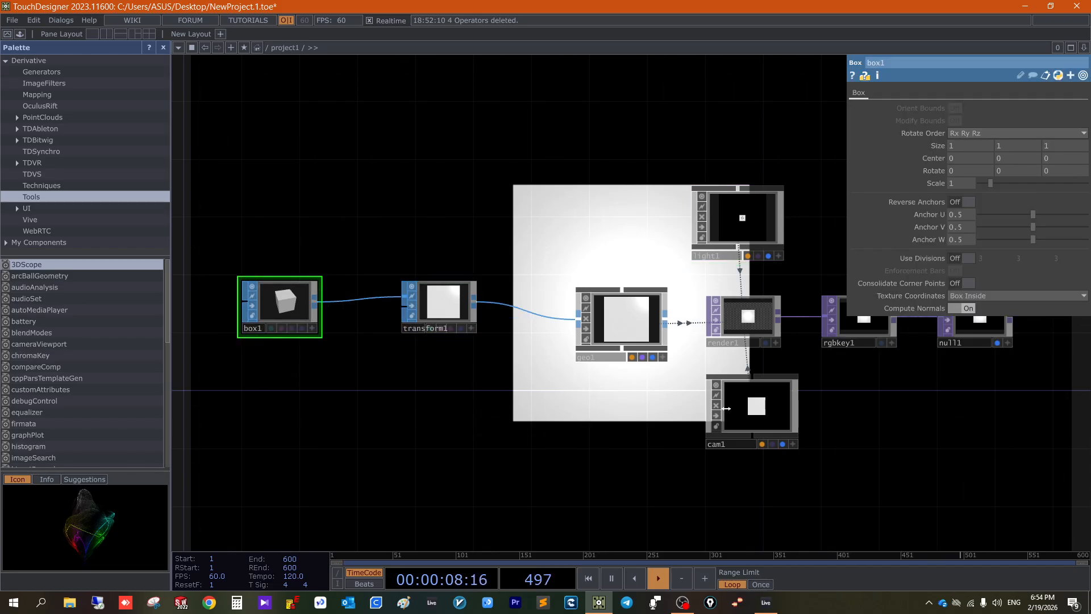
{"action": "scroll", "coordinate": [823, 410], "scroll_direction": "down", "scroll_amount": 3}
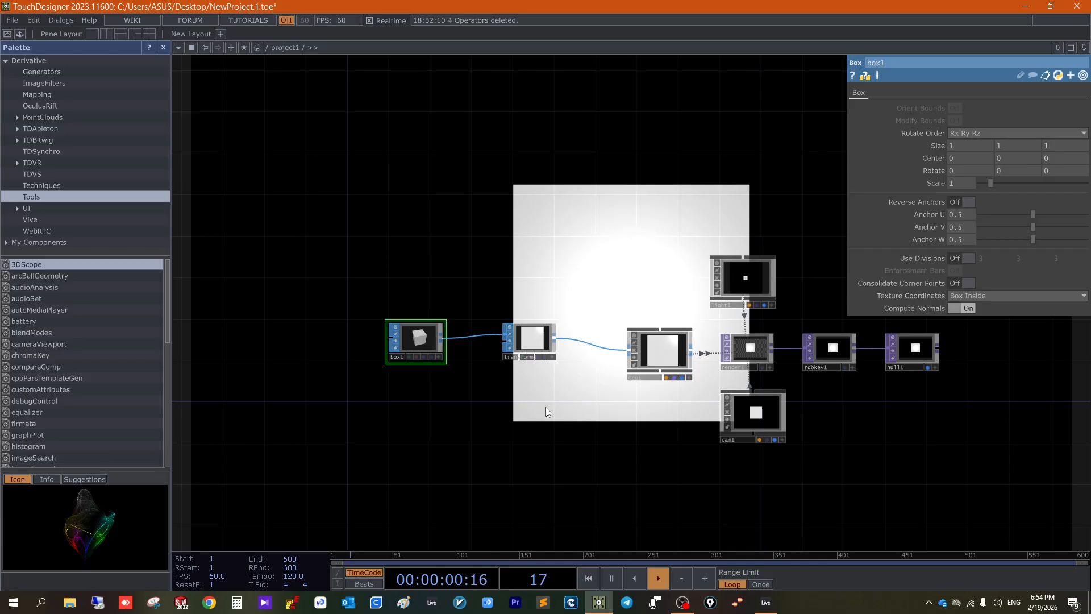
{"action": "key", "text": "Tab"}
{"action": "left_click", "coordinate": [560, 268]}
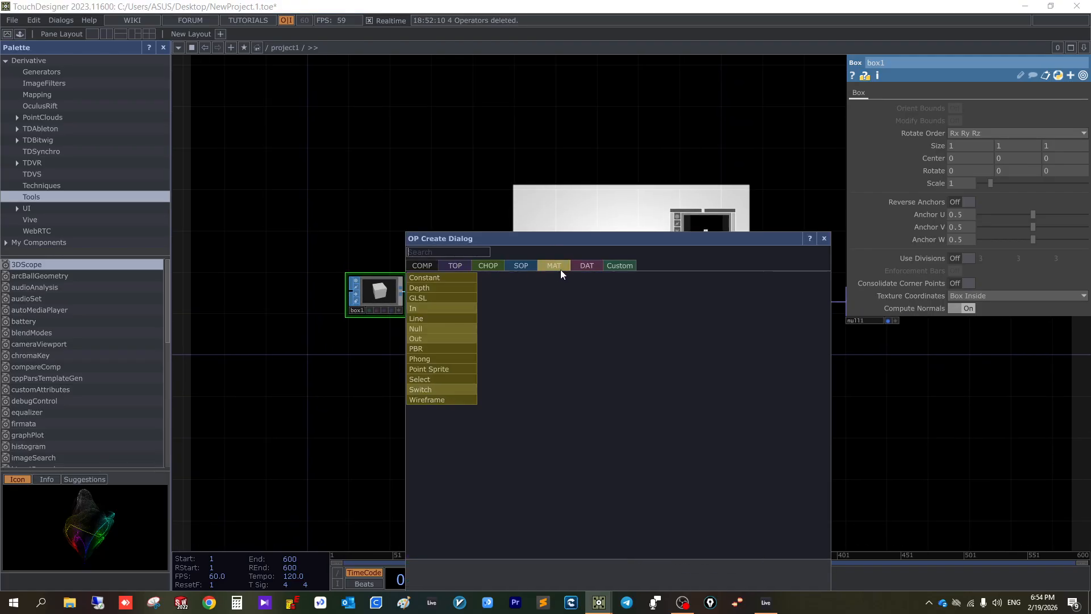
{"action": "type", "text": "wir"}
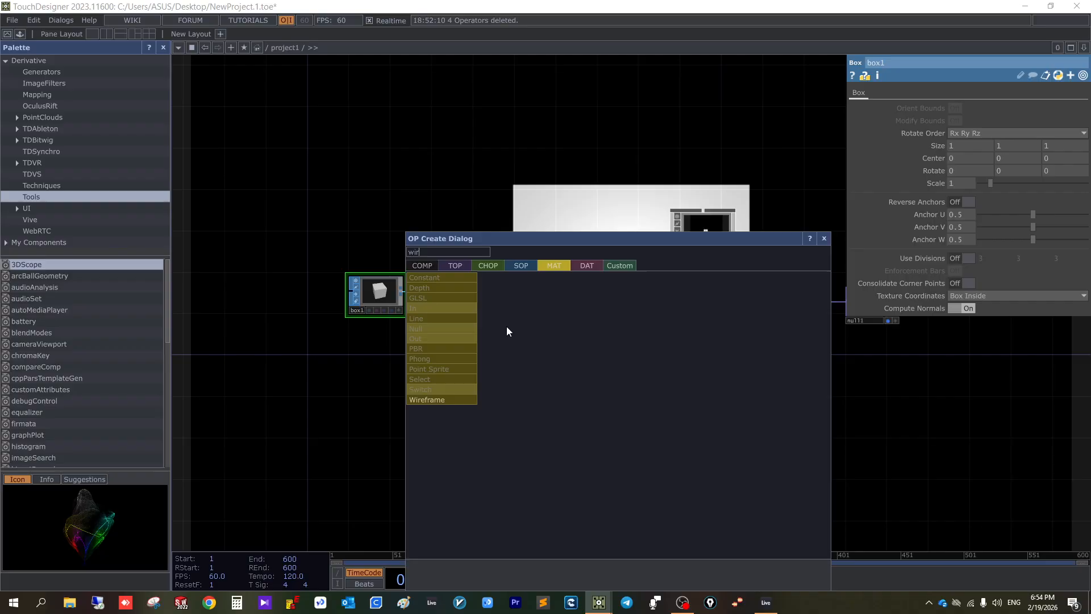
{"action": "left_click", "coordinate": [452, 400]}
{"action": "left_click", "coordinate": [588, 393]}
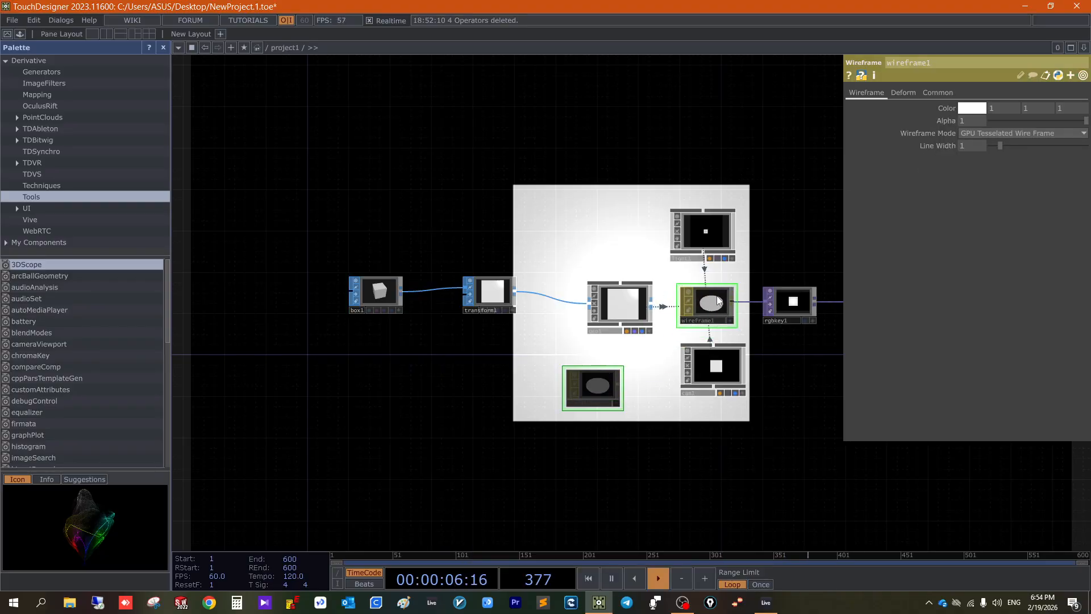
{"action": "left_click_drag", "start_coordinate": [817, 395], "coordinate": [742, 400]}
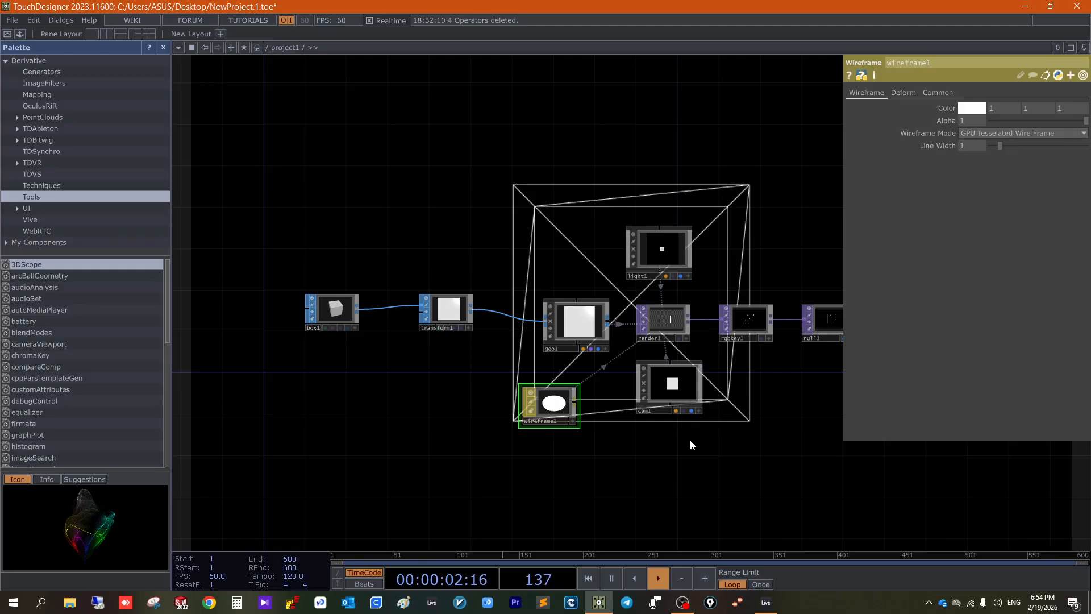
- Add a Circle SOP to the network below wireframe1
{"action": "key", "text": "Tab"}
{"action": "key", "text": "Tab"}
{"action": "key", "text": "Tab"}
{"action": "key", "text": "Tab"}
{"action": "key", "text": "Tab"}
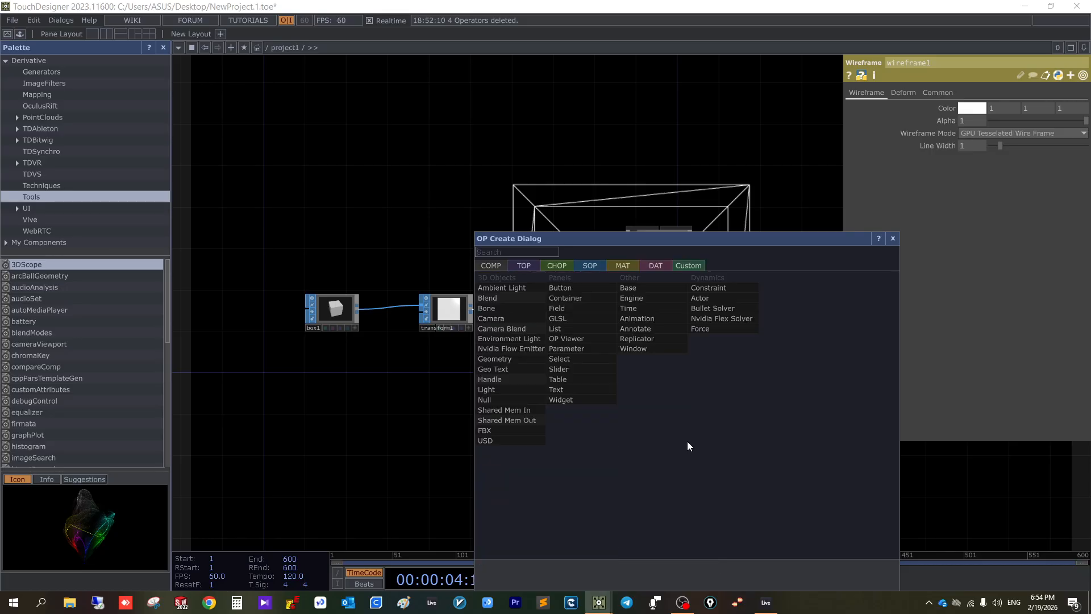
{"action": "key", "text": "Tab"}
{"action": "key", "text": "Tab"}
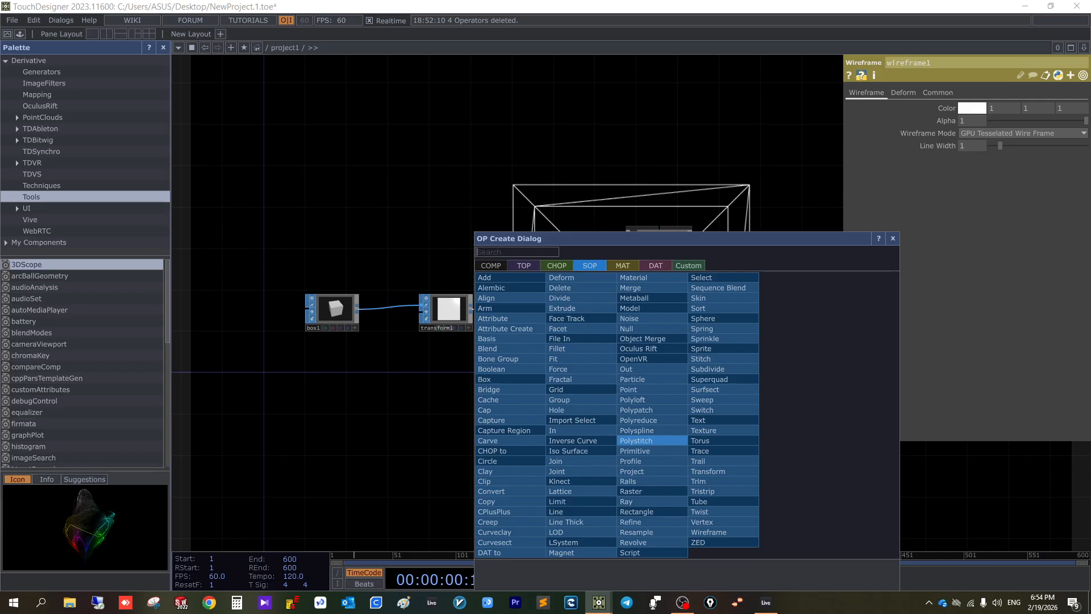
{"action": "type", "text": "circl"}
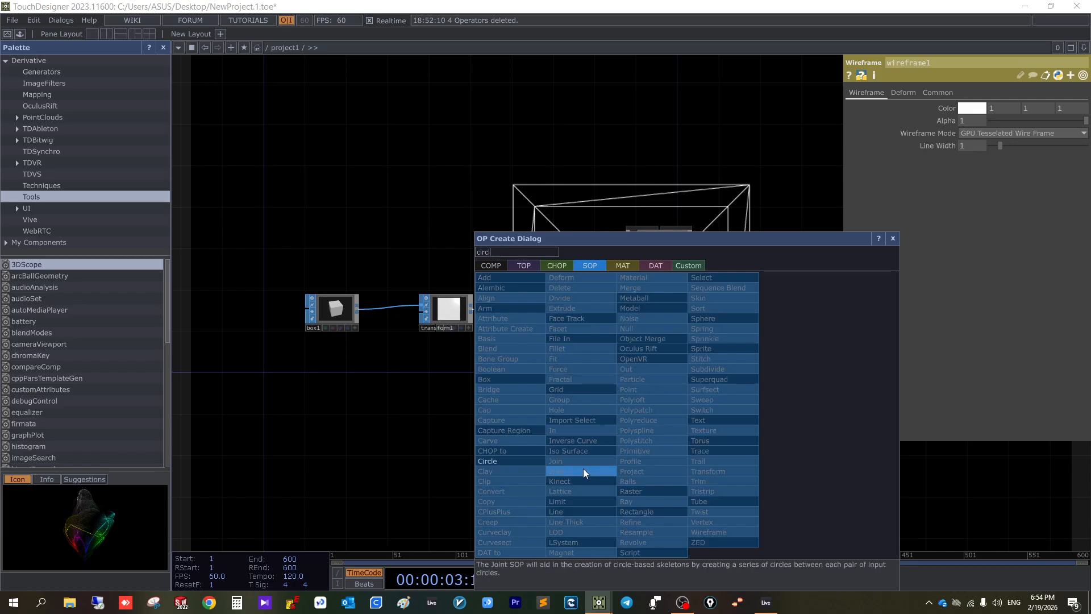
{"action": "left_click", "coordinate": [514, 459]}
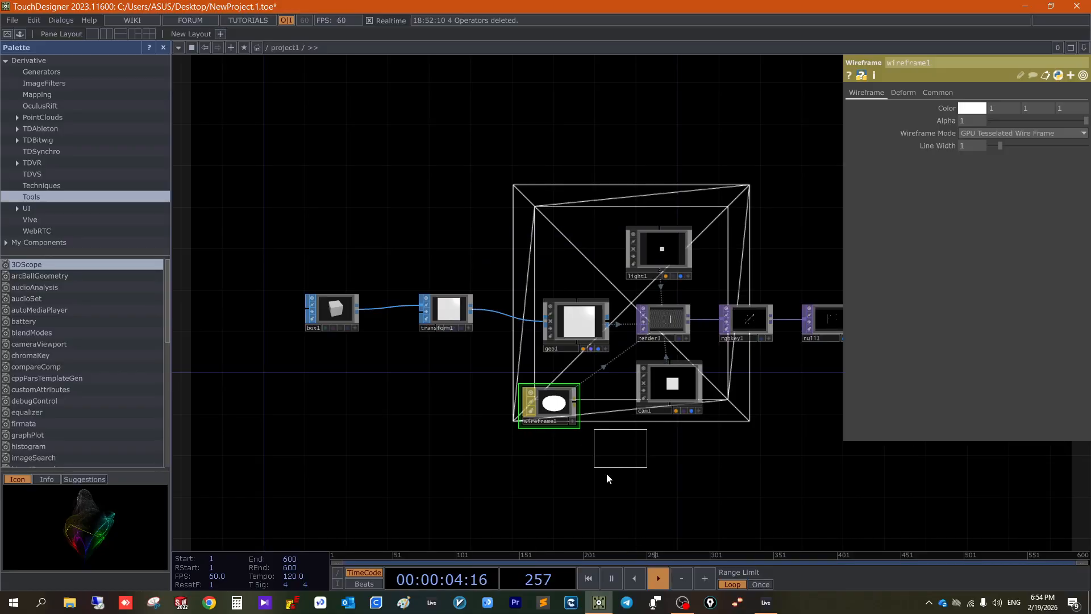
{"action": "left_click", "coordinate": [587, 499]}
{"action": "scroll", "coordinate": [583, 492], "scroll_direction": "up", "scroll_amount": 4}
{"action": "left_click_drag", "start_coordinate": [682, 479], "coordinate": [673, 405]}
{"action": "scroll", "coordinate": [654, 406], "scroll_direction": "down", "scroll_amount": 2}
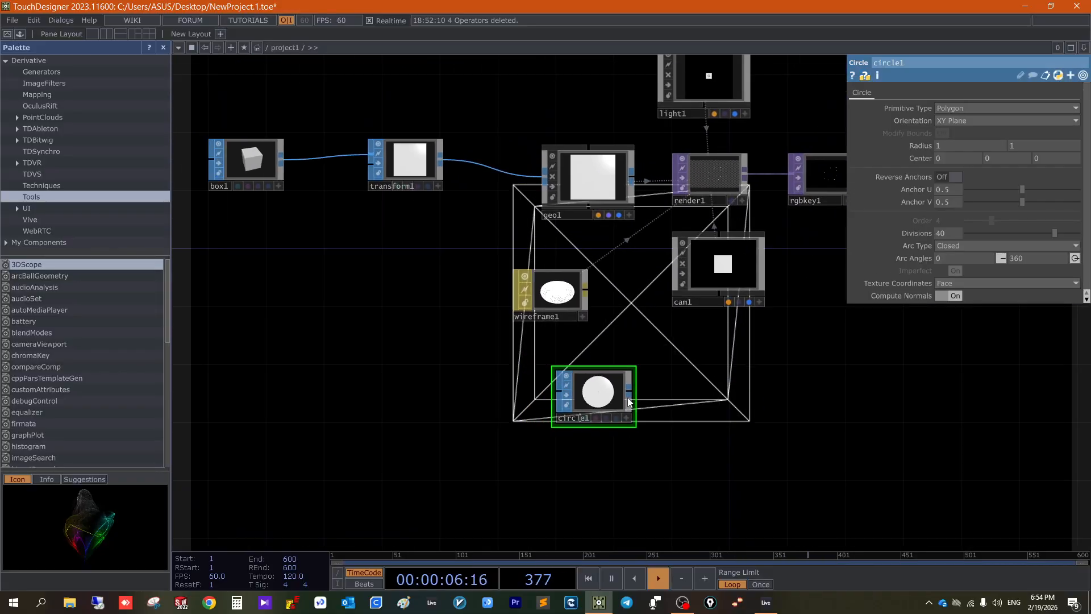
- Assign circle1 as the Path SOP of cam1, and move cam1 closer to circle1
{"action": "scroll", "coordinate": [611, 388], "scroll_direction": "up", "scroll_amount": 2}
{"action": "left_click", "coordinate": [755, 232]}
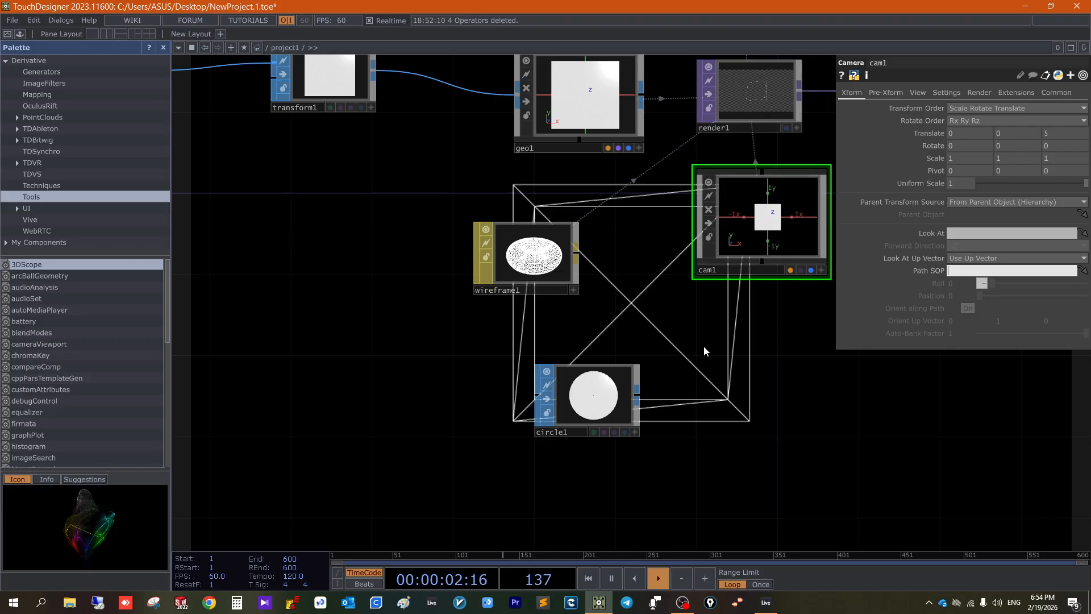
{"action": "left_click_drag", "start_coordinate": [606, 405], "coordinate": [977, 271]}
{"action": "key", "text": "h"}
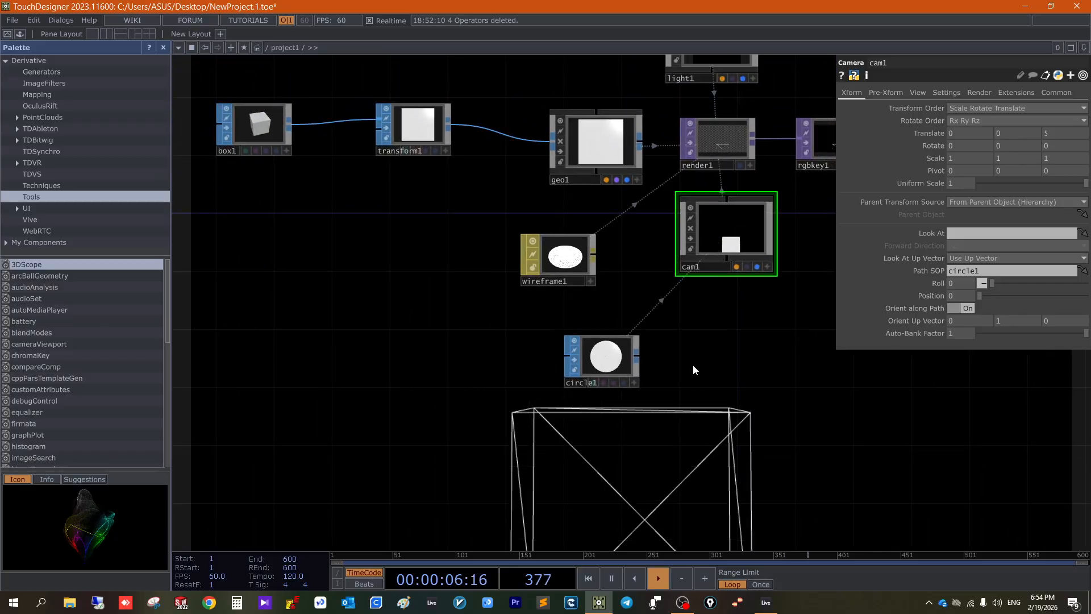
{"action": "left_click_drag", "start_coordinate": [712, 254], "coordinate": [656, 217]}
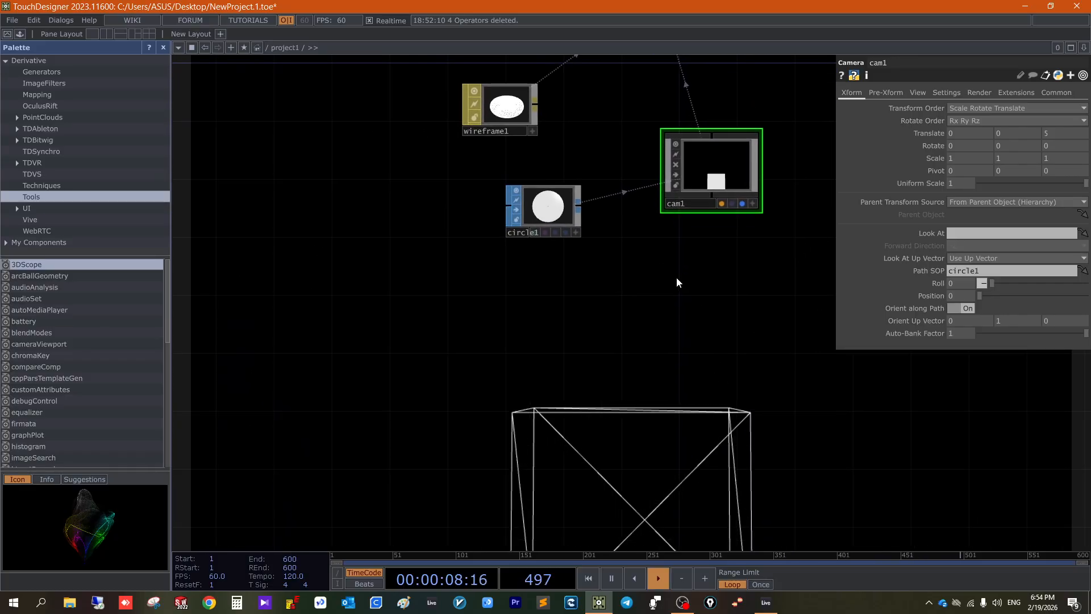
{"action": "left_click_drag", "start_coordinate": [670, 317], "coordinate": [656, 346]}
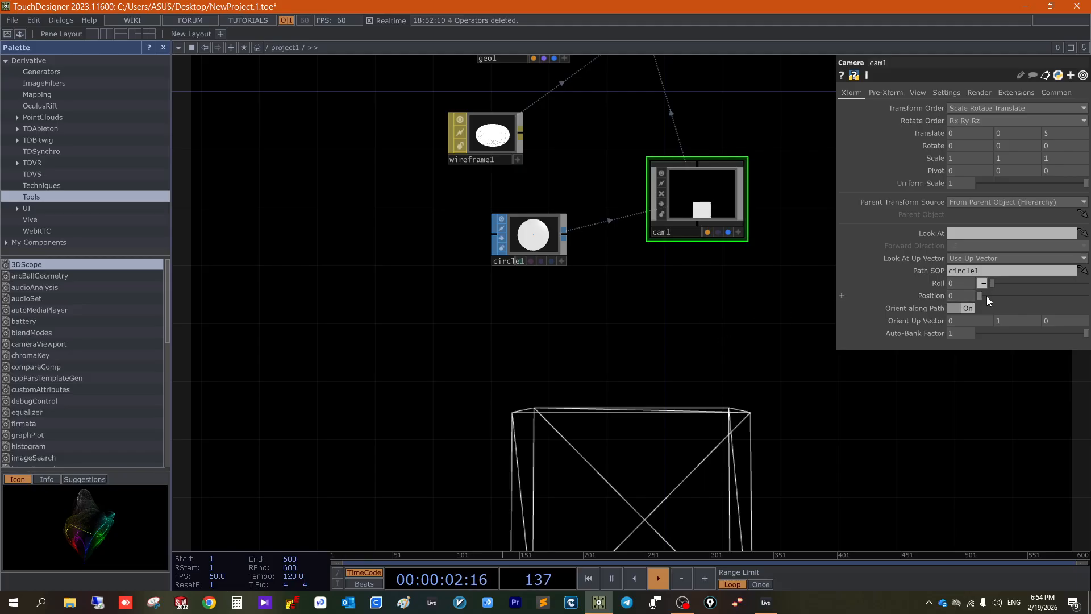
- Drive the path Position of cam1 with the expression absTime.seconds
{"action": "mouse_move", "coordinate": [979, 295]}
{"action": "left_mouse_down"}
{"action": "mouse_move", "coordinate": [1055, 291]}
{"action": "mouse_move", "coordinate": [965, 296]}
{"action": "left_mouse_up"}
{"action": "key", "text": "Return"}
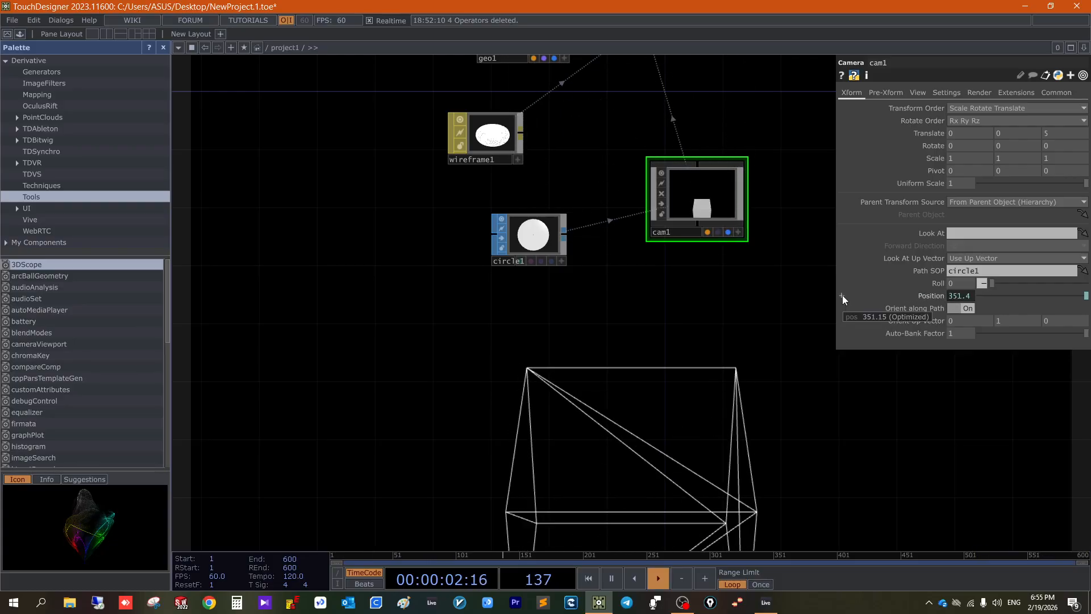
{"action": "left_click", "coordinate": [842, 296]}
{"action": "left_click_drag", "start_coordinate": [723, 333], "coordinate": [687, 426]}
- Activate the viewer of light1 and orbit its view to examine how the camera travels along the circular path
{"action": "scroll", "coordinate": [731, 349], "scroll_direction": "down", "scroll_amount": 3}
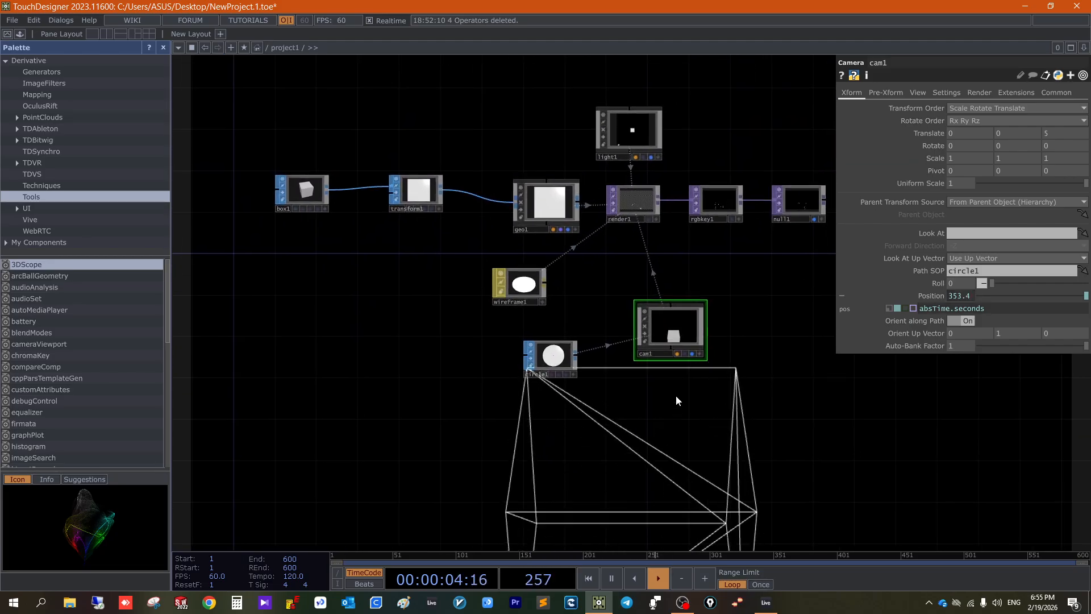
{"action": "scroll", "coordinate": [658, 350], "scroll_direction": "up", "scroll_amount": 6}
{"action": "scroll", "coordinate": [658, 349], "scroll_direction": "down", "scroll_amount": 4}
{"action": "scroll", "coordinate": [658, 349], "scroll_direction": "up", "scroll_amount": 1}
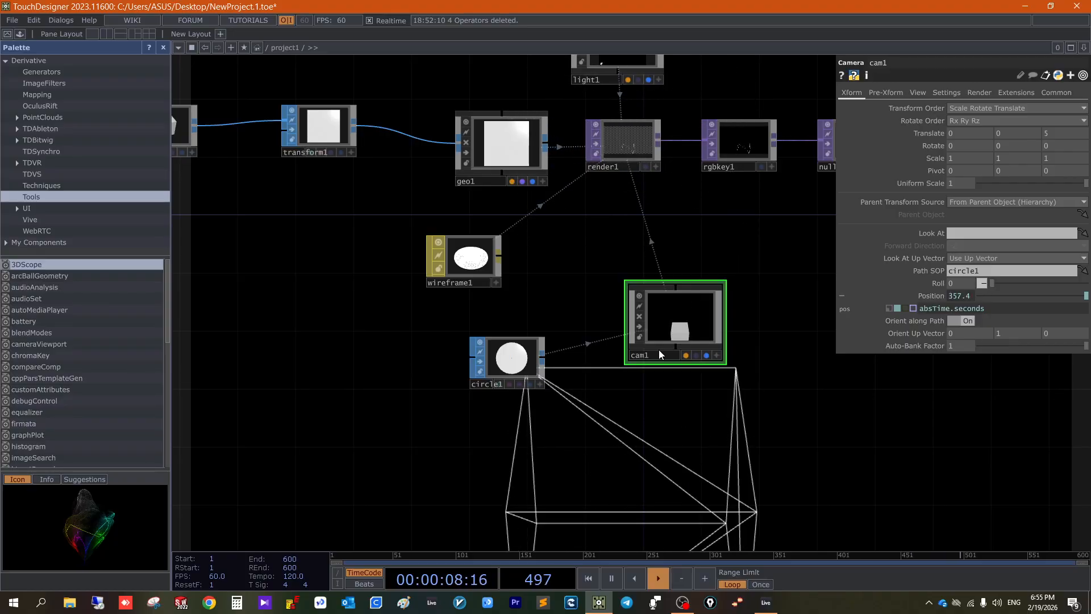
{"action": "left_click_drag", "start_coordinate": [678, 465], "coordinate": [678, 505]}
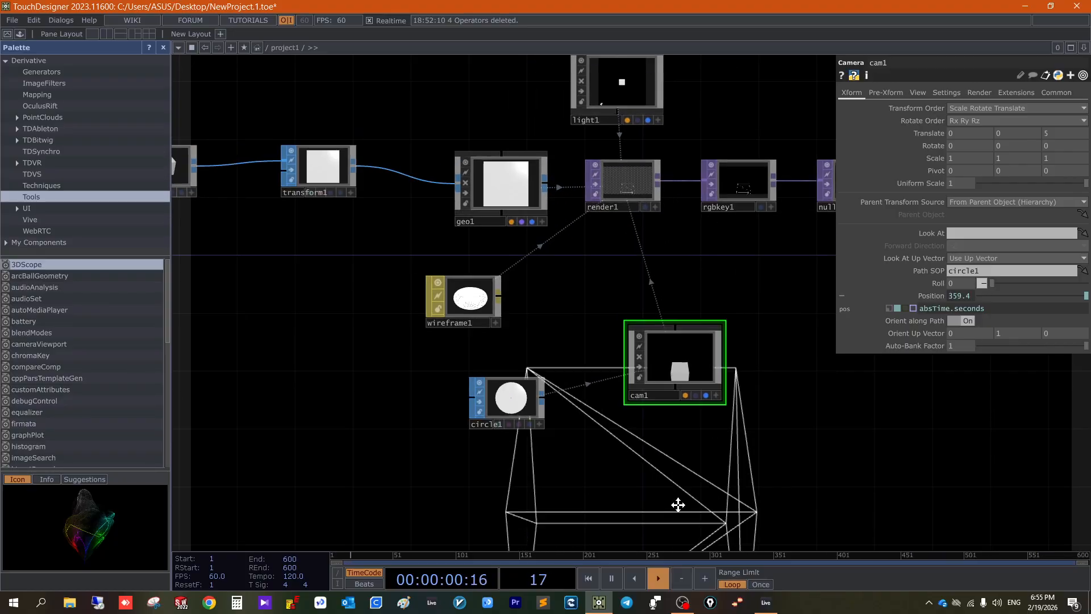
{"action": "left_click_drag", "start_coordinate": [653, 146], "coordinate": [659, 380]}
{"action": "scroll", "coordinate": [660, 380], "scroll_direction": "up", "scroll_amount": 6}
{"action": "left_click", "coordinate": [684, 316]}
{"action": "left_click", "coordinate": [684, 318]}
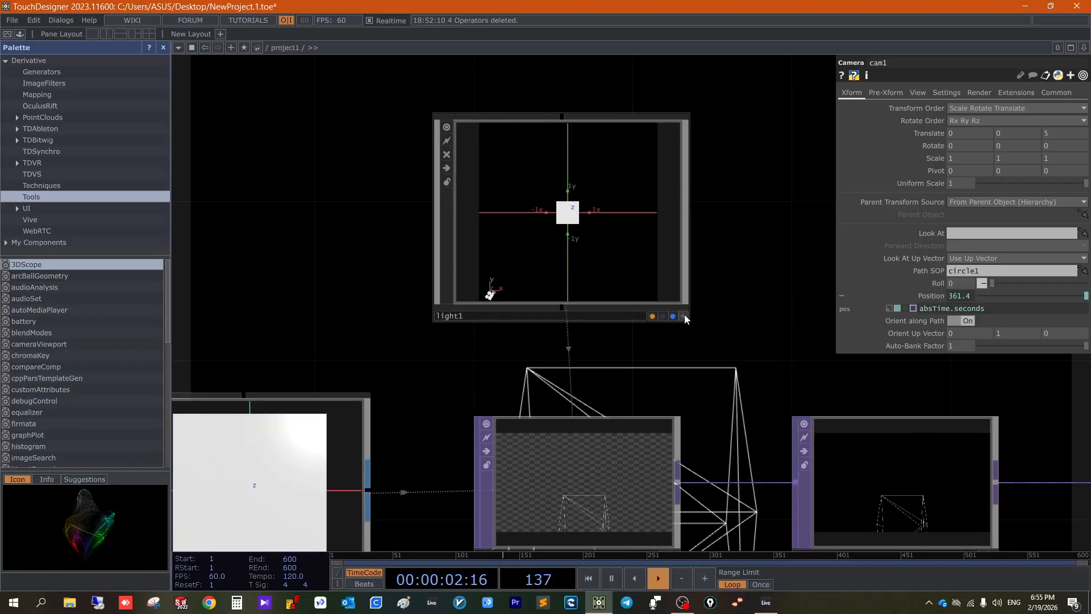
{"action": "left_click", "coordinate": [685, 318]}
{"action": "scroll", "coordinate": [599, 227], "scroll_direction": "down", "scroll_amount": 4}
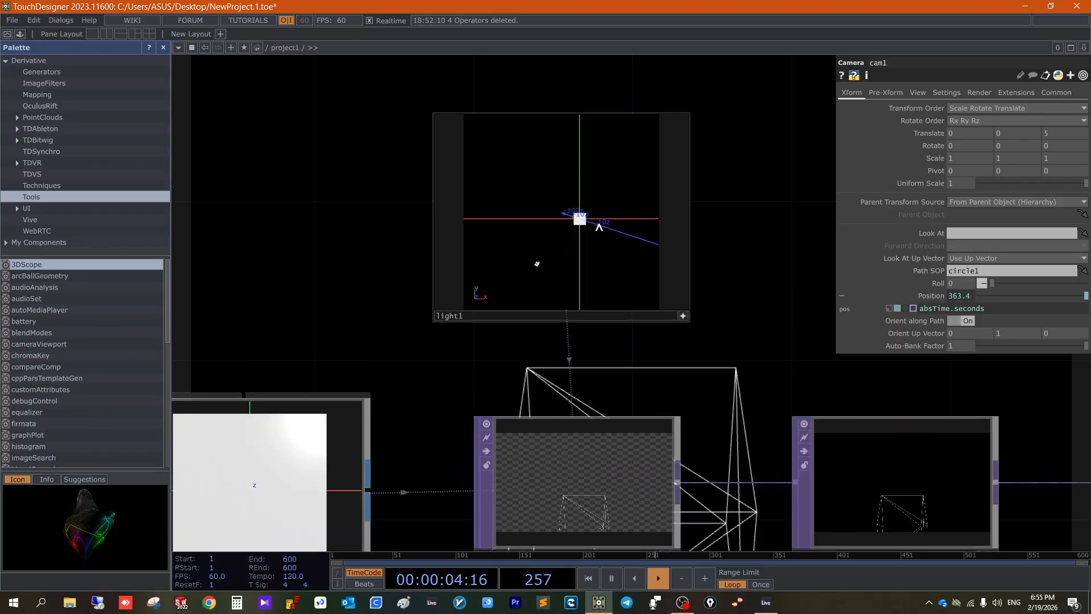
{"action": "scroll", "coordinate": [599, 227], "scroll_direction": "down", "scroll_amount": 1}
{"action": "left_click_drag", "start_coordinate": [599, 226], "coordinate": [591, 217]}
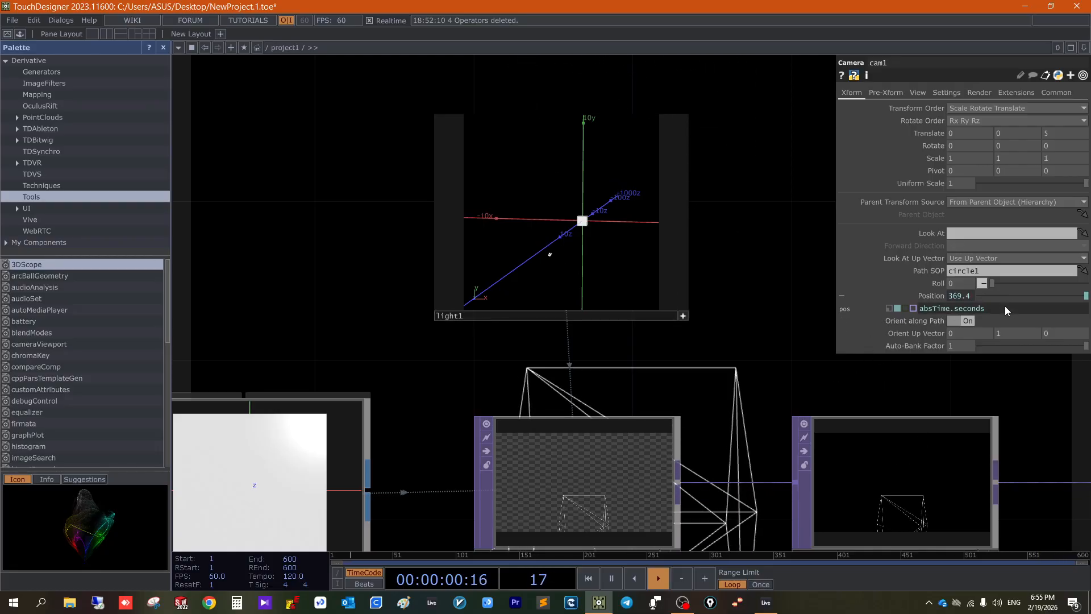
- Slow the camera's travel by changing its Position expression to absTime.seconds*0.1, and check the motion in light1's viewer
{"action": "type", "text": "*0.1"}
{"action": "key", "text": "Return"}
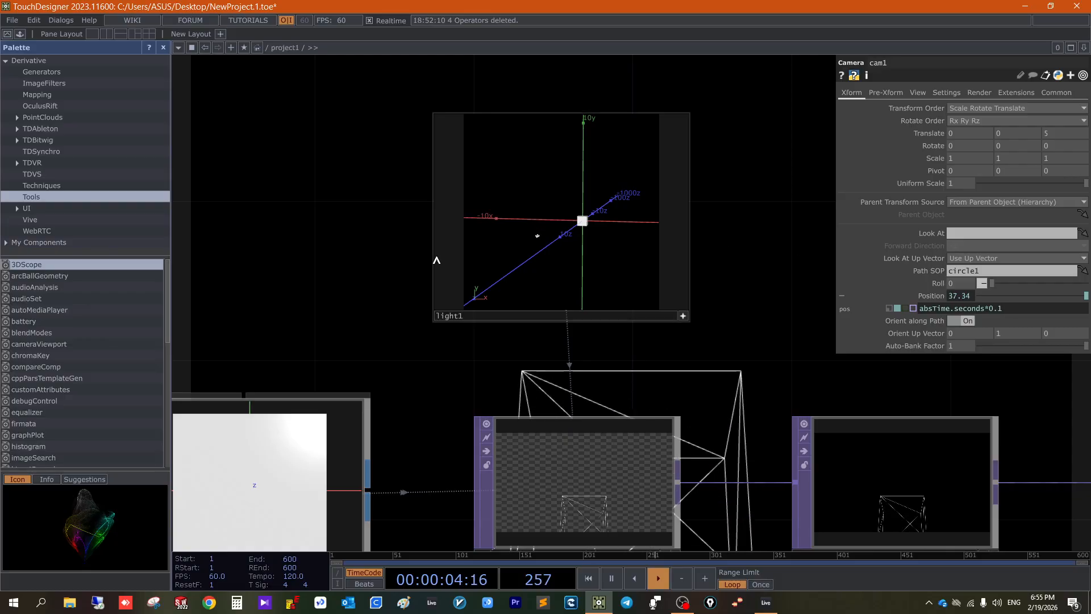
{"action": "scroll", "coordinate": [380, 249], "scroll_direction": "up", "scroll_amount": 6}
{"action": "scroll", "coordinate": [380, 248], "scroll_direction": "down", "scroll_amount": 4}
{"action": "left_click_drag", "start_coordinate": [329, 259], "coordinate": [263, 244]}
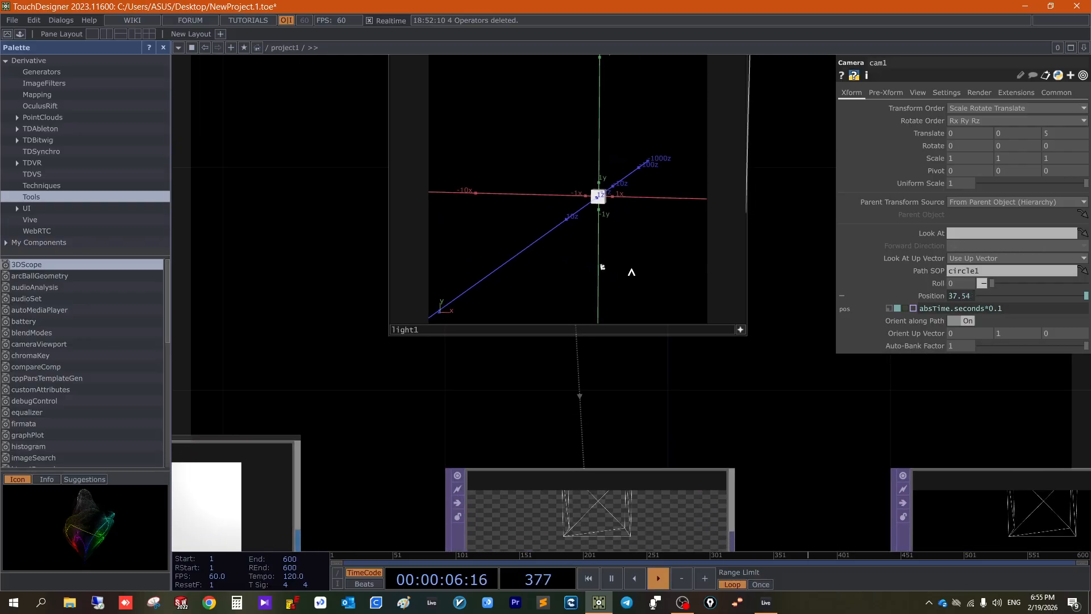
- Set the Divisions of circle1 to 100
{"action": "scroll", "coordinate": [644, 341], "scroll_direction": "down", "scroll_amount": 6}
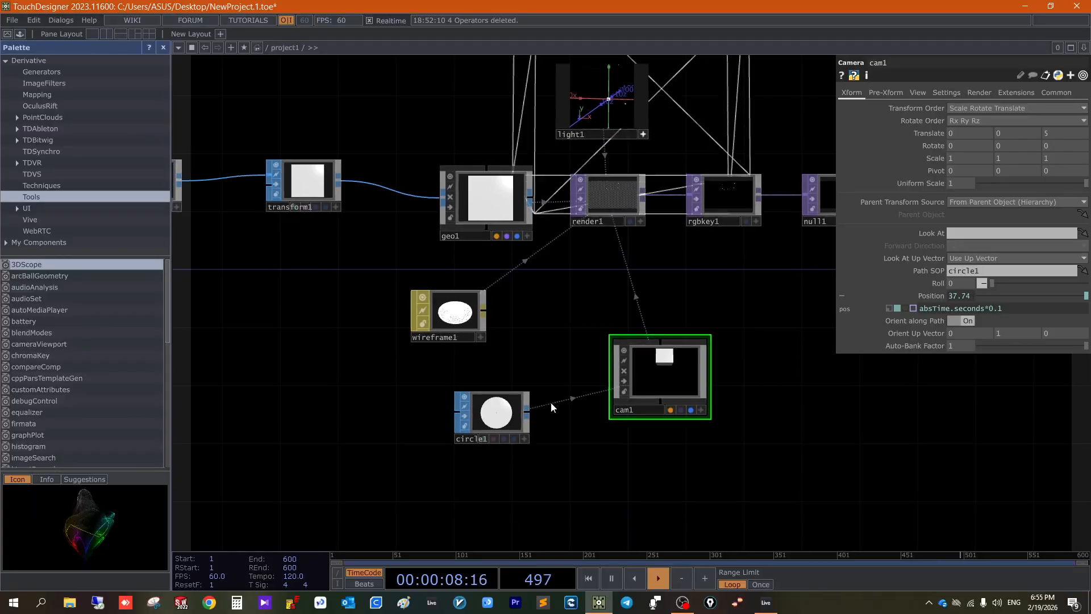
{"action": "left_click", "coordinate": [518, 394]}
{"action": "scroll", "coordinate": [519, 394], "scroll_direction": "up", "scroll_amount": 4}
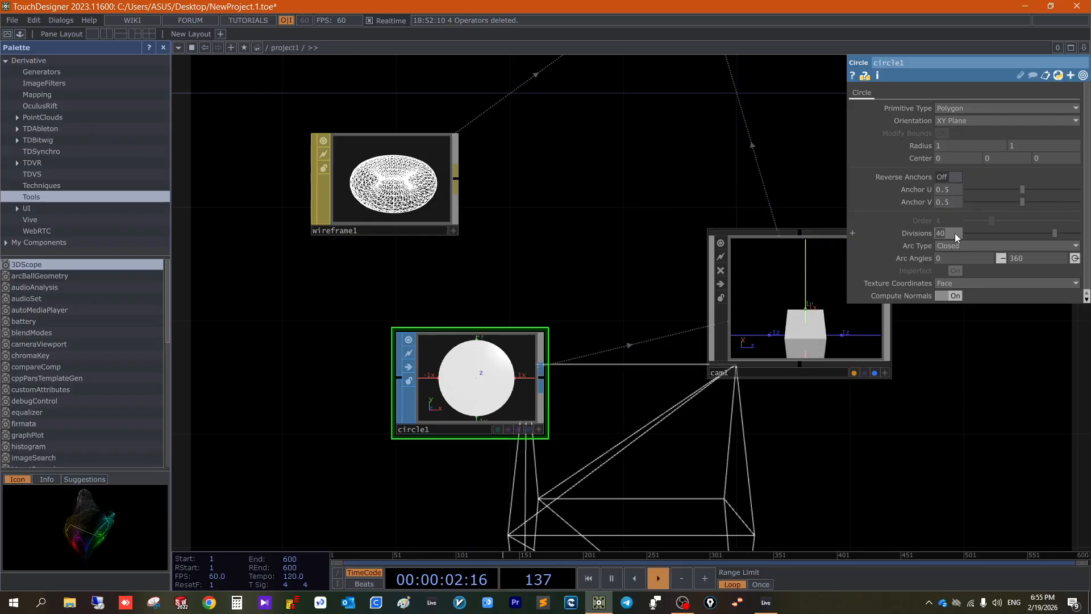
{"action": "type", "text": "100"}
{"action": "key", "text": "Return"}
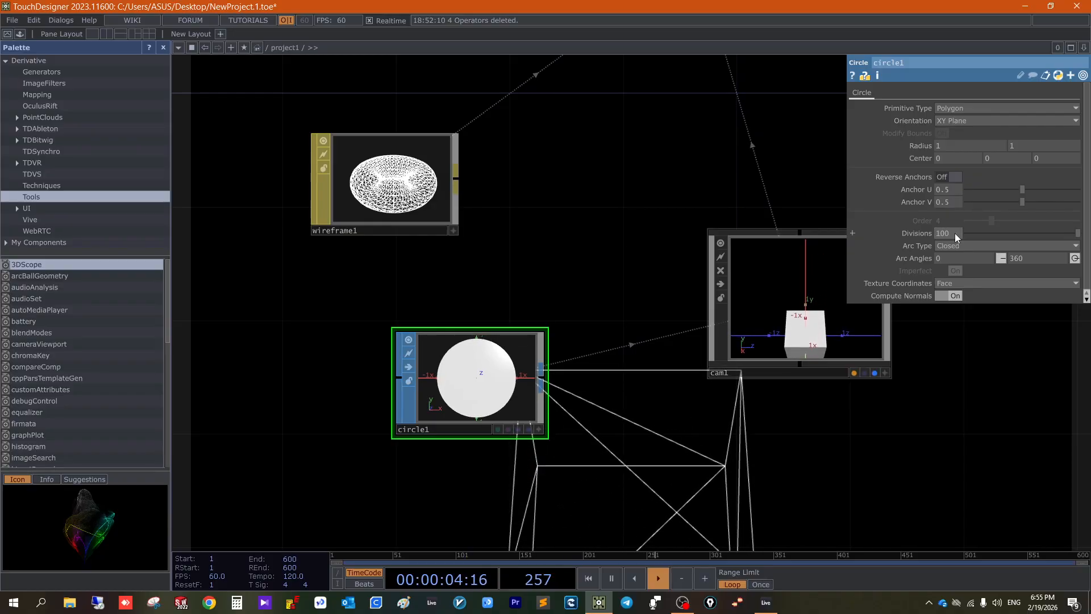
- Set the Arc Type of circle1 to Closed Arc
{"action": "left_click_drag", "start_coordinate": [672, 131], "coordinate": [581, 374]}
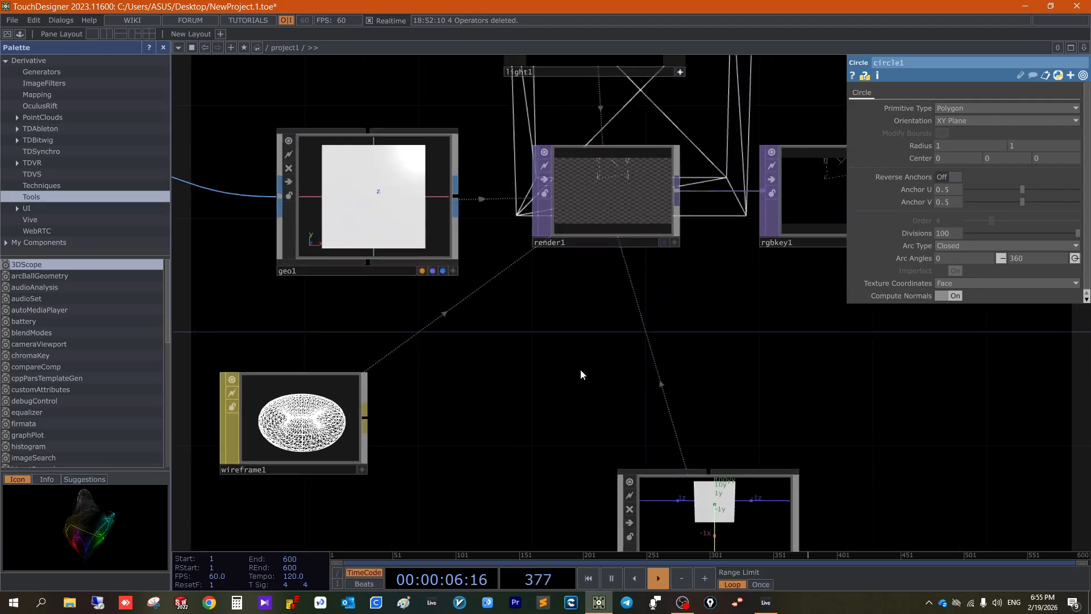
{"action": "left_click_drag", "start_coordinate": [612, 207], "coordinate": [590, 407]}
{"action": "scroll", "coordinate": [689, 225], "scroll_direction": "up", "scroll_amount": 5}
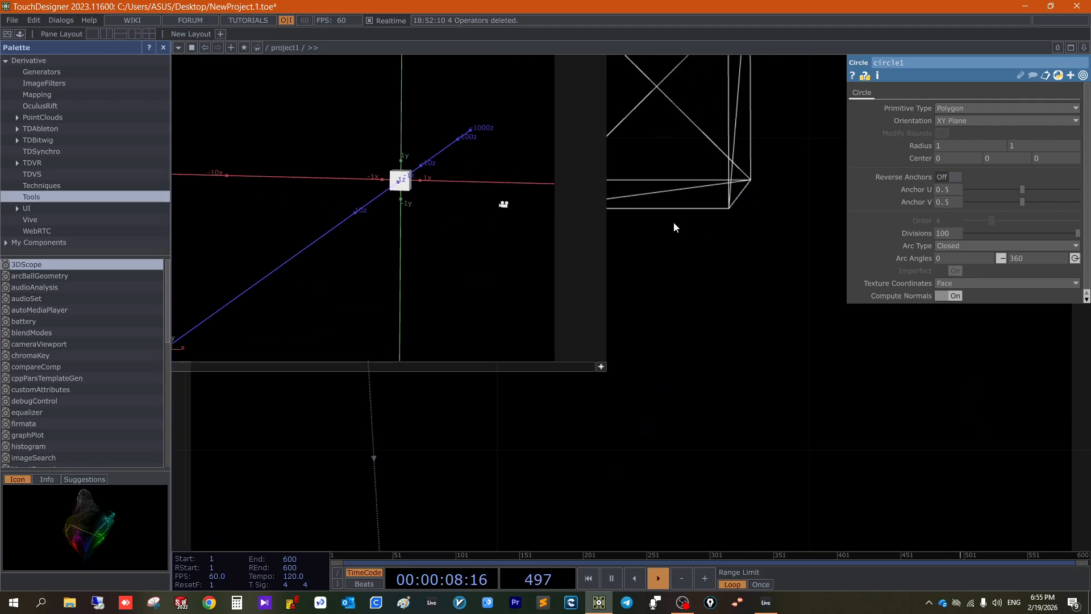
{"action": "scroll", "coordinate": [672, 223], "scroll_direction": "down", "scroll_amount": 8}
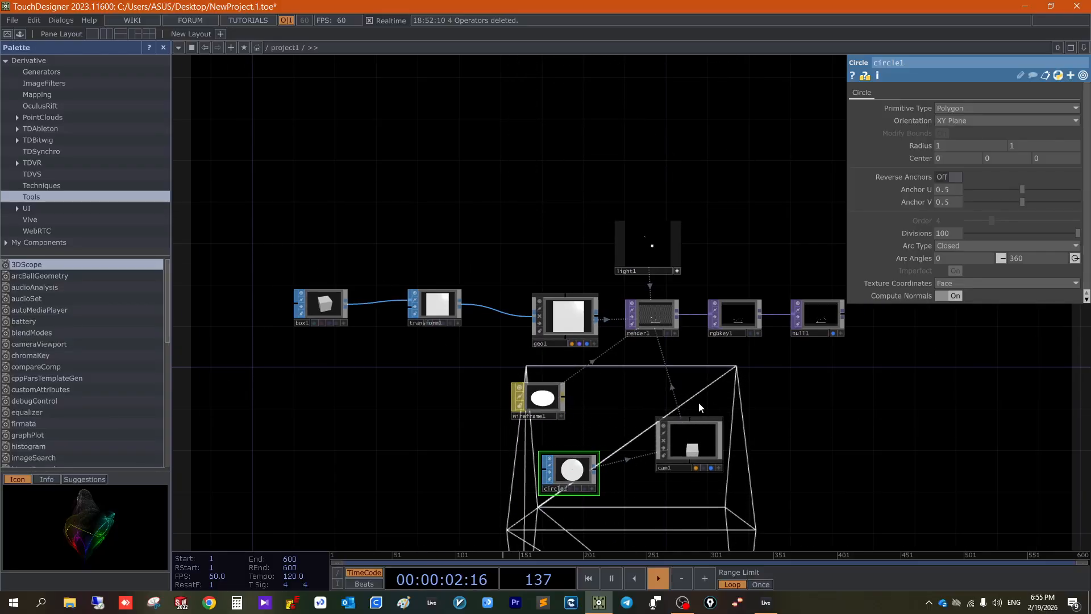
{"action": "left_click", "coordinate": [952, 246]}
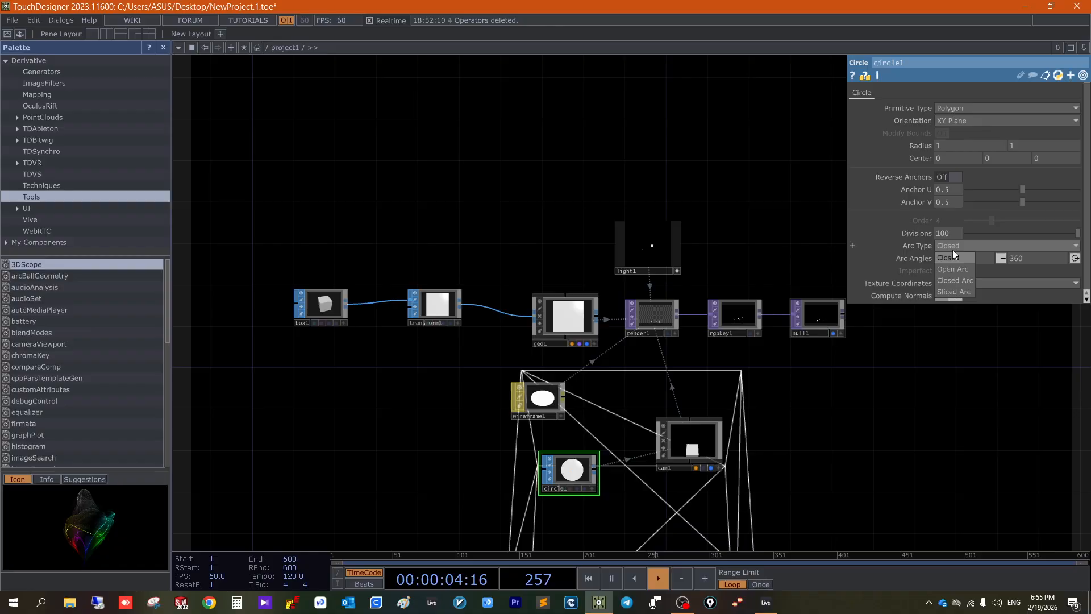
{"action": "left_click", "coordinate": [956, 280]}
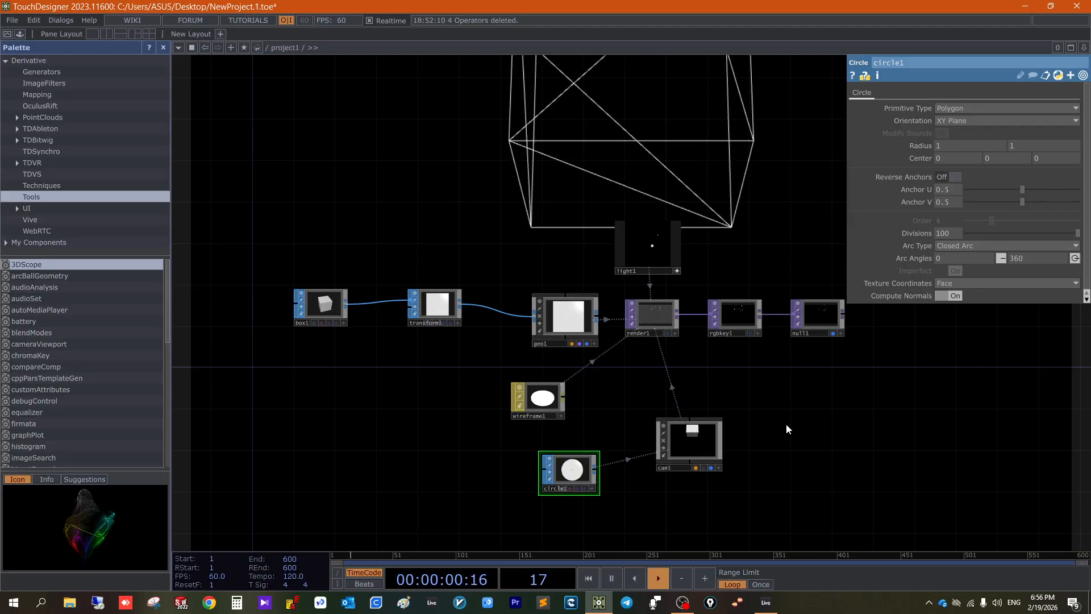
- Try the YZ Plane and the ZX Plane as the Orientation of circle1
{"action": "left_click_drag", "start_coordinate": [712, 475], "coordinate": [702, 432]}
{"action": "left_click_drag", "start_coordinate": [650, 405], "coordinate": [639, 436]}
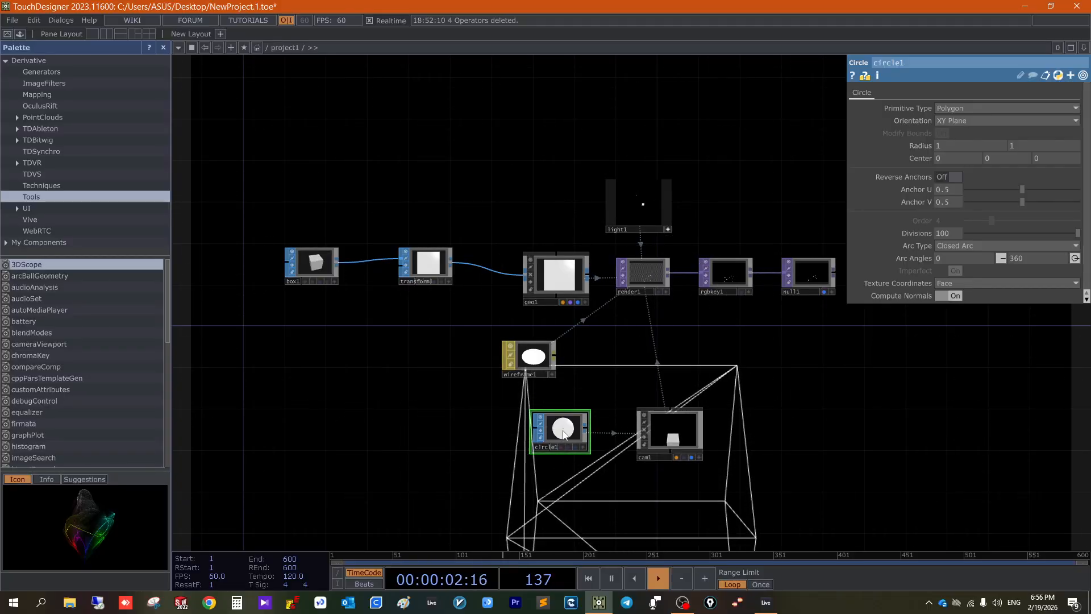
{"action": "scroll", "coordinate": [582, 363], "scroll_direction": "up", "scroll_amount": 5}
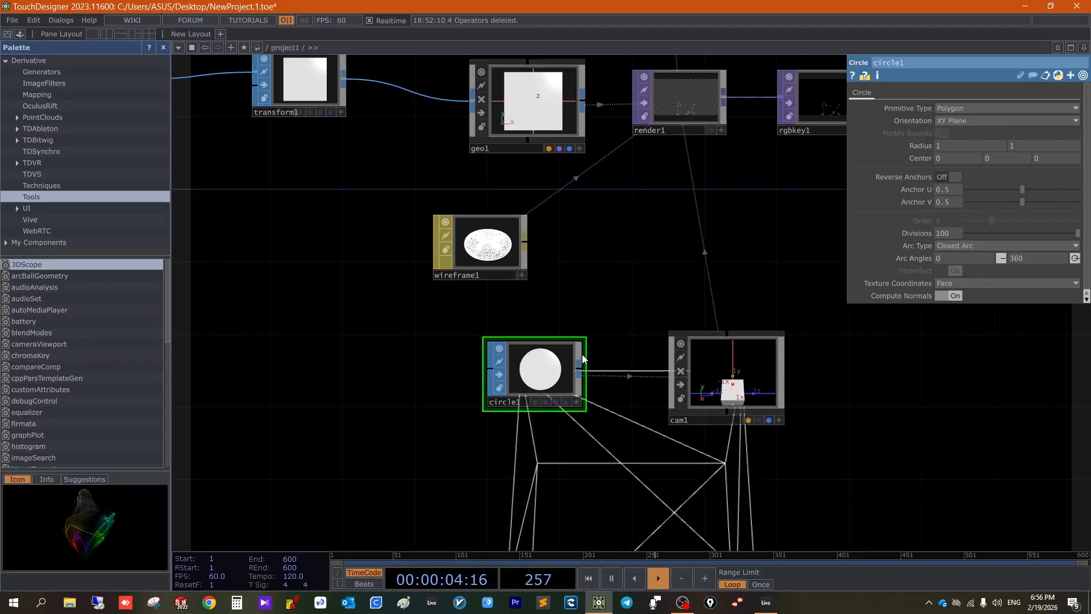
{"action": "scroll", "coordinate": [582, 354], "scroll_direction": "up", "scroll_amount": 1}
{"action": "left_click_drag", "start_coordinate": [576, 356], "coordinate": [575, 377]}
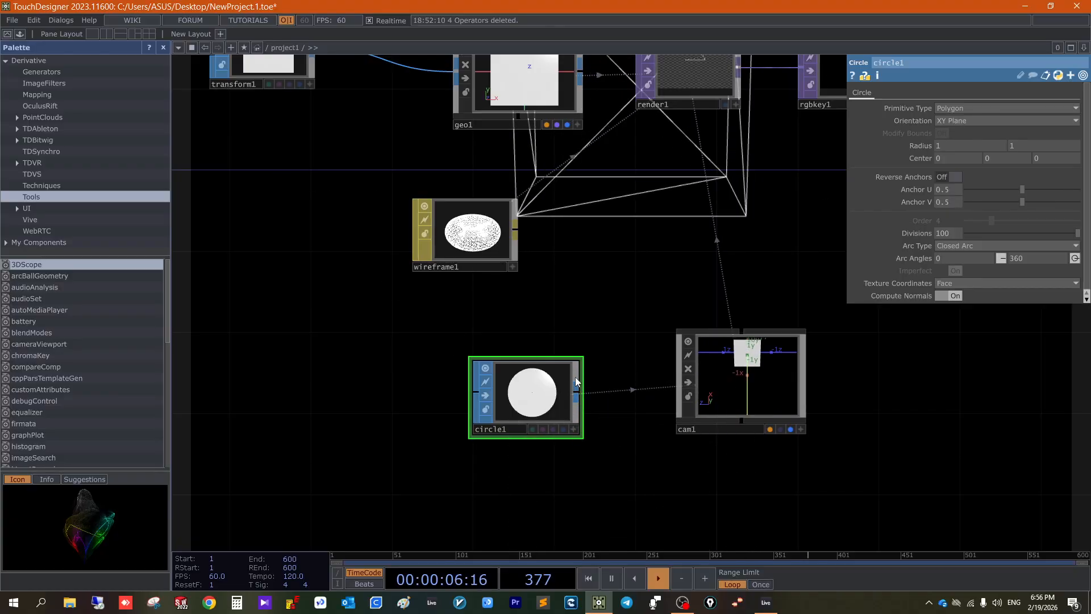
{"action": "left_click", "coordinate": [738, 391]}
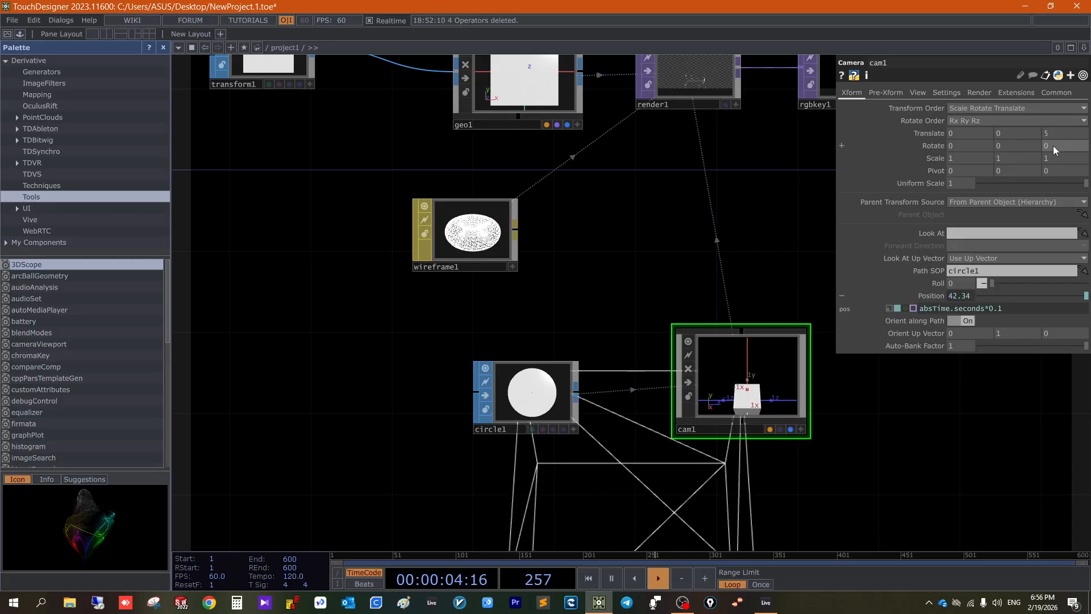
{"action": "left_click", "coordinate": [543, 390]}
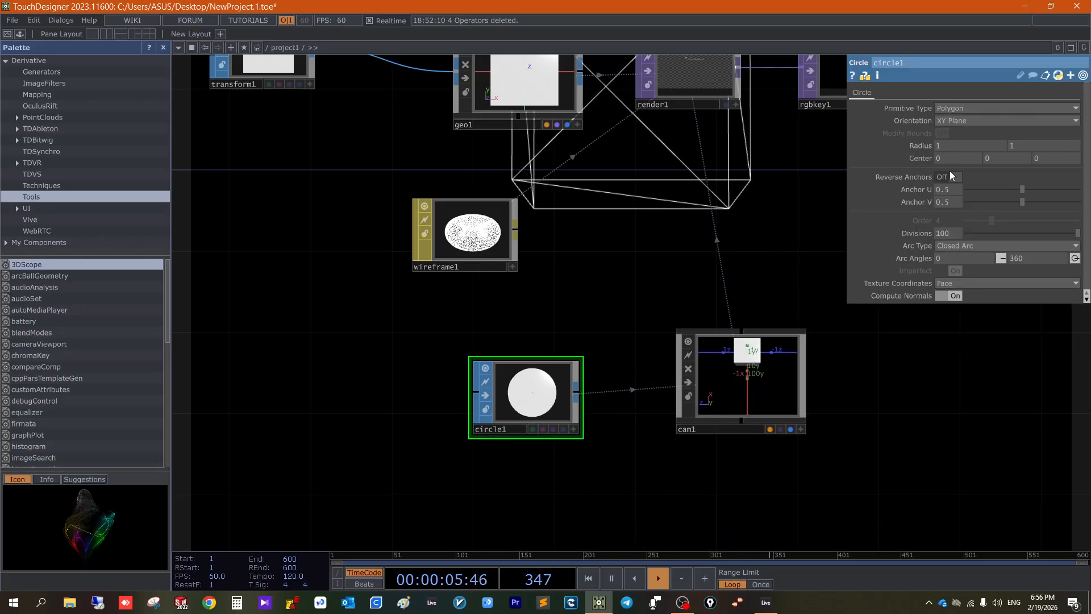
{"action": "left_click", "coordinate": [988, 120]}
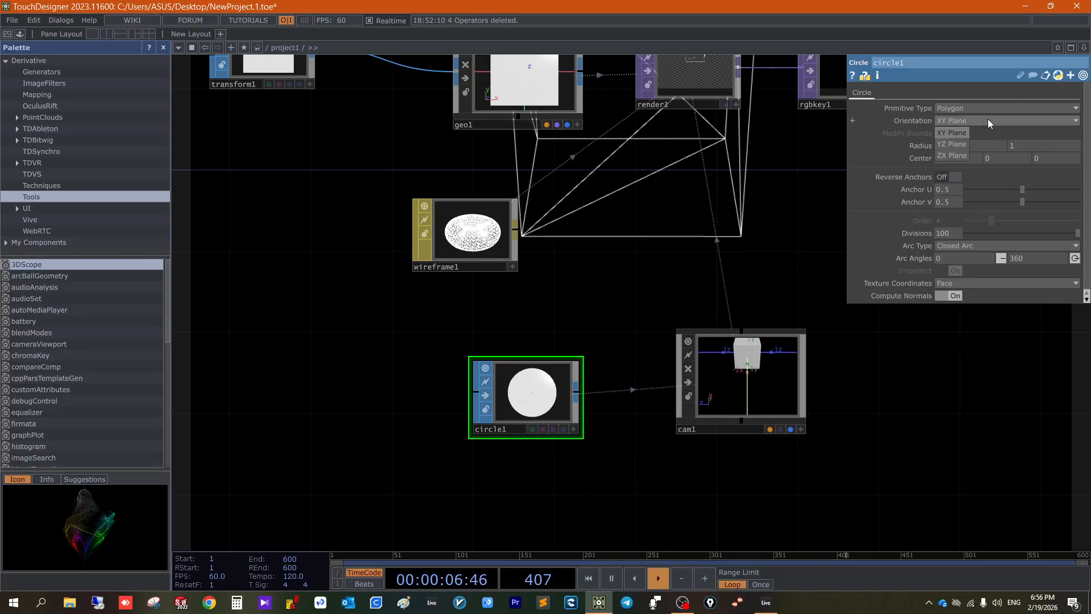
{"action": "left_click", "coordinate": [953, 149]}
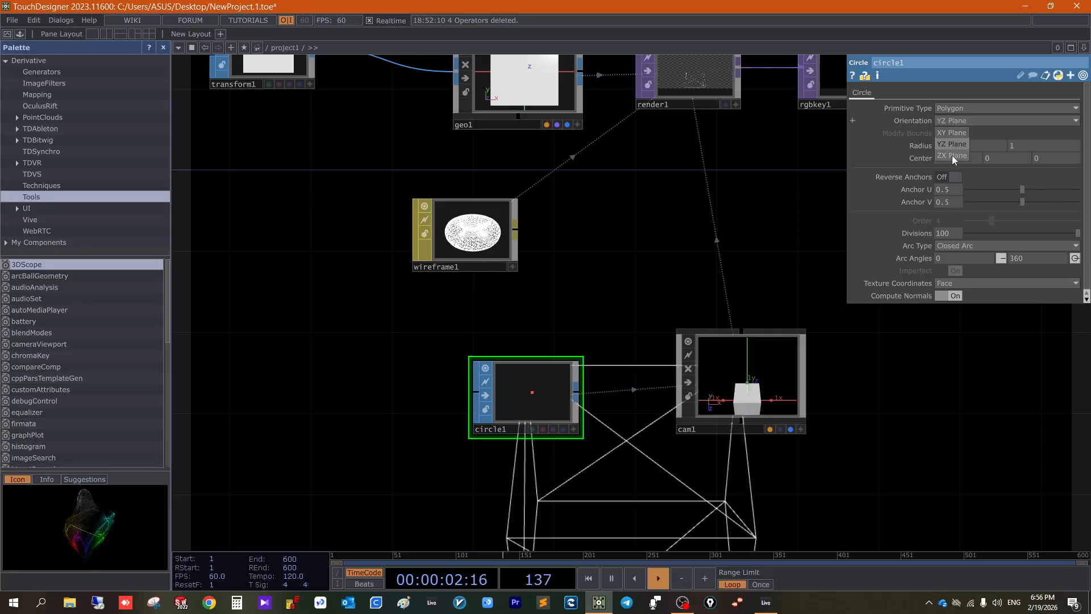
{"action": "left_click", "coordinate": [952, 155]}
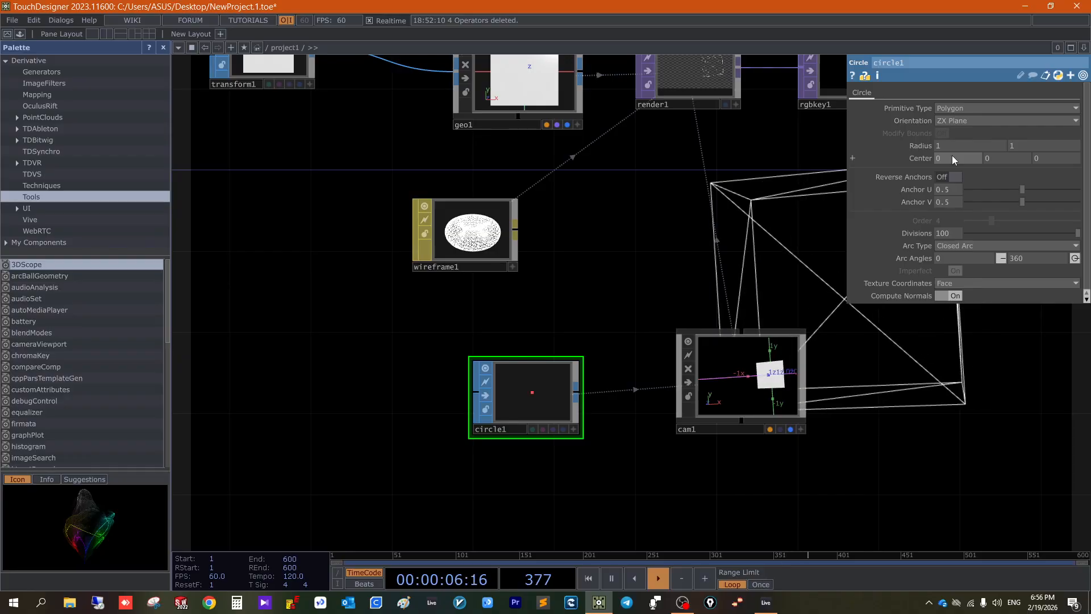
- Examine how the camera travels around the box in light1's viewer with the reoriented circle path
{"action": "left_click_drag", "start_coordinate": [816, 431], "coordinate": [710, 525]}
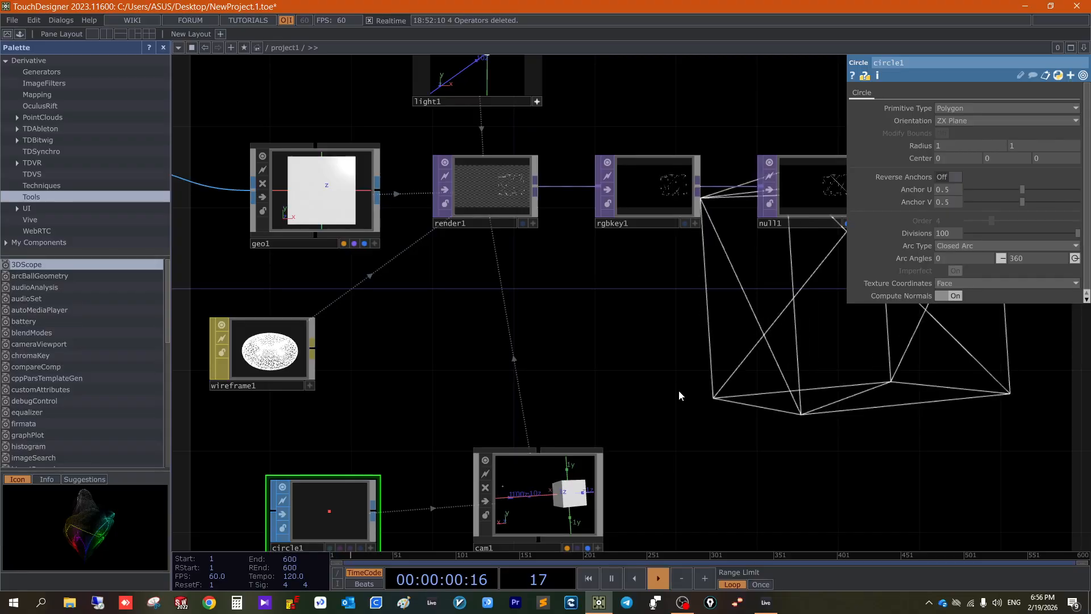
{"action": "left_click_drag", "start_coordinate": [698, 411], "coordinate": [769, 545]}
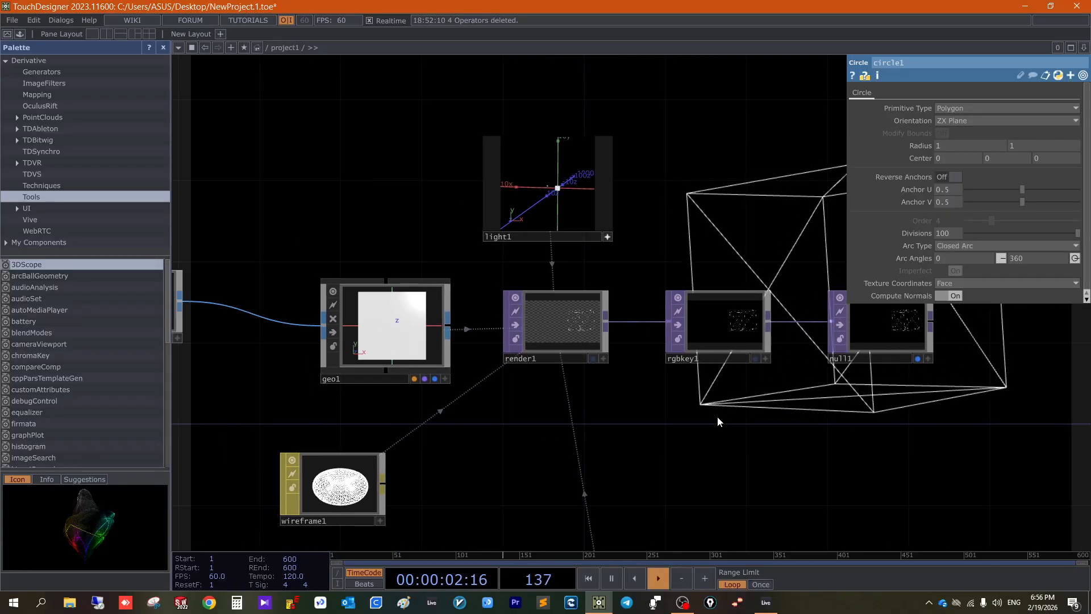
{"action": "left_click_drag", "start_coordinate": [649, 233], "coordinate": [657, 239]}
{"action": "scroll", "coordinate": [463, 216], "scroll_direction": "up", "scroll_amount": 5}
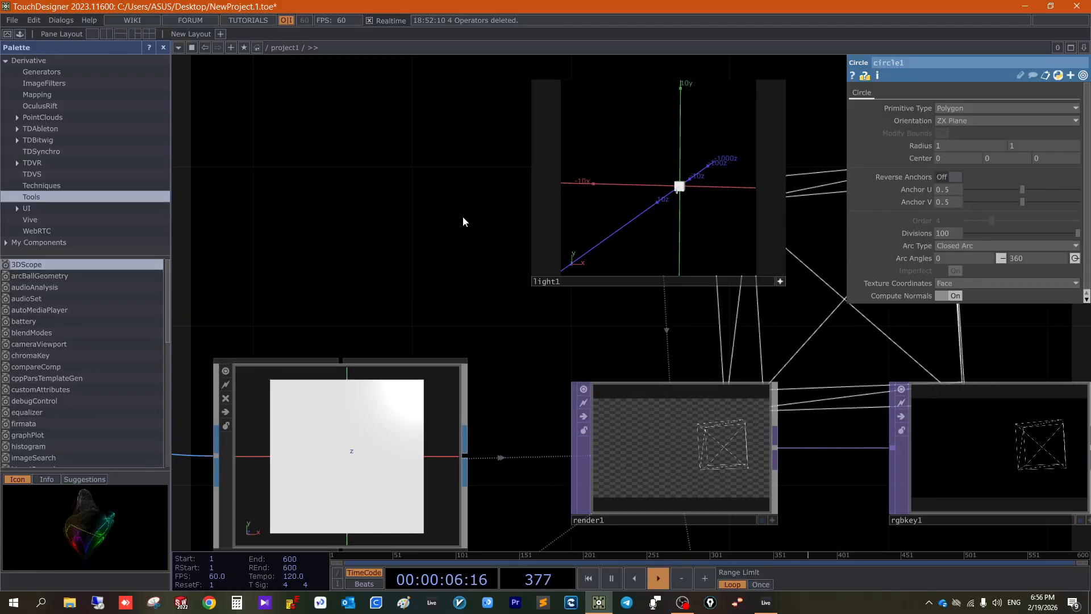
{"action": "scroll", "coordinate": [463, 216], "scroll_direction": "down", "scroll_amount": 6}
{"action": "left_click_drag", "start_coordinate": [606, 414], "coordinate": [561, 397]}
- Add a Null COMP to the network and place it beside cam1
{"action": "left_click", "coordinate": [543, 390]}
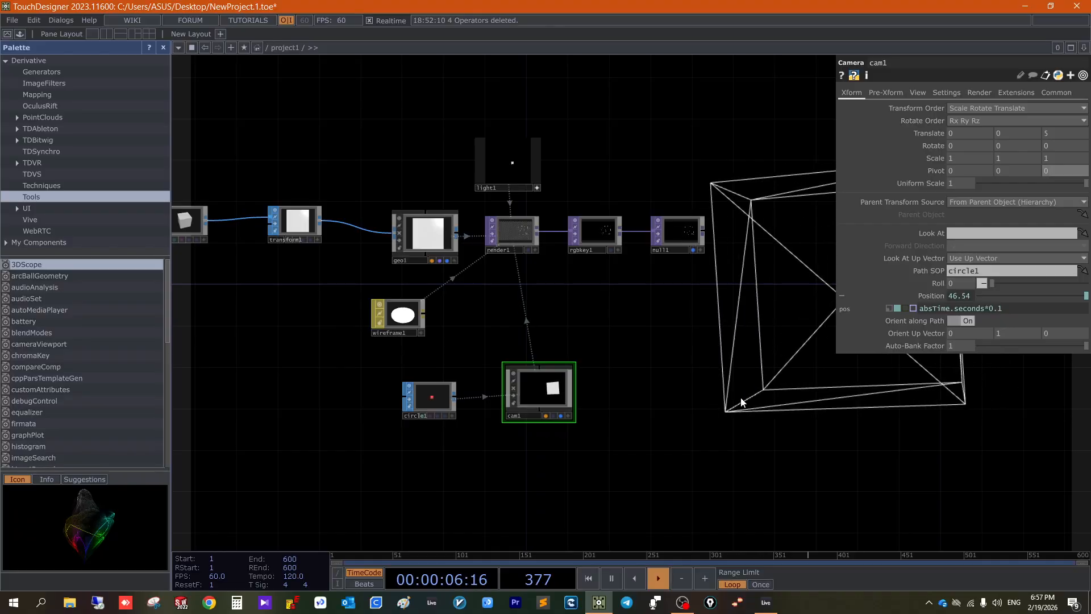
{"action": "key", "text": "Tab"}
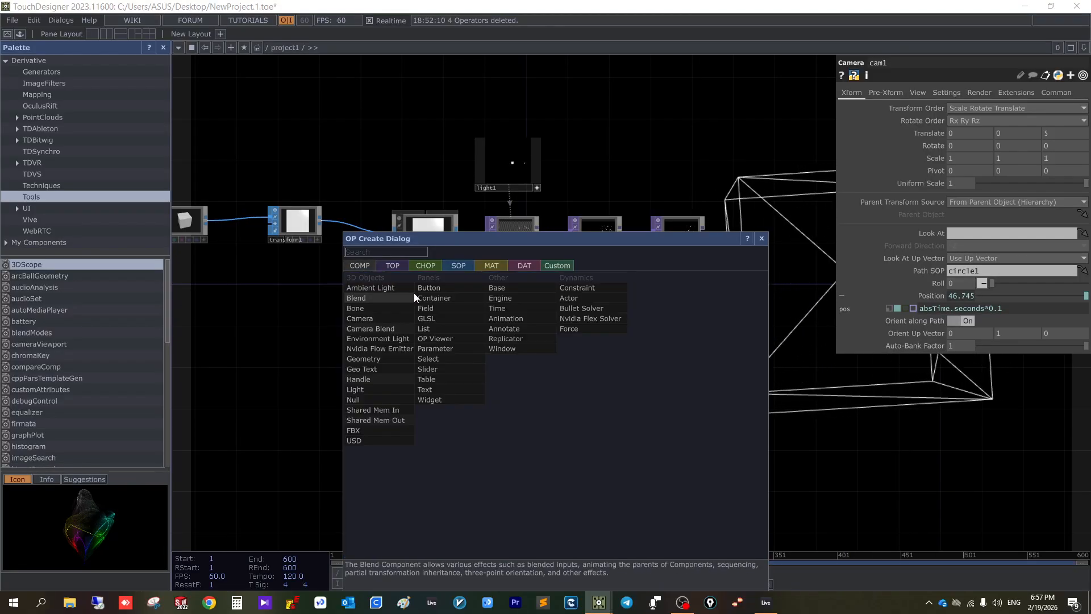
{"action": "type", "text": "null"}
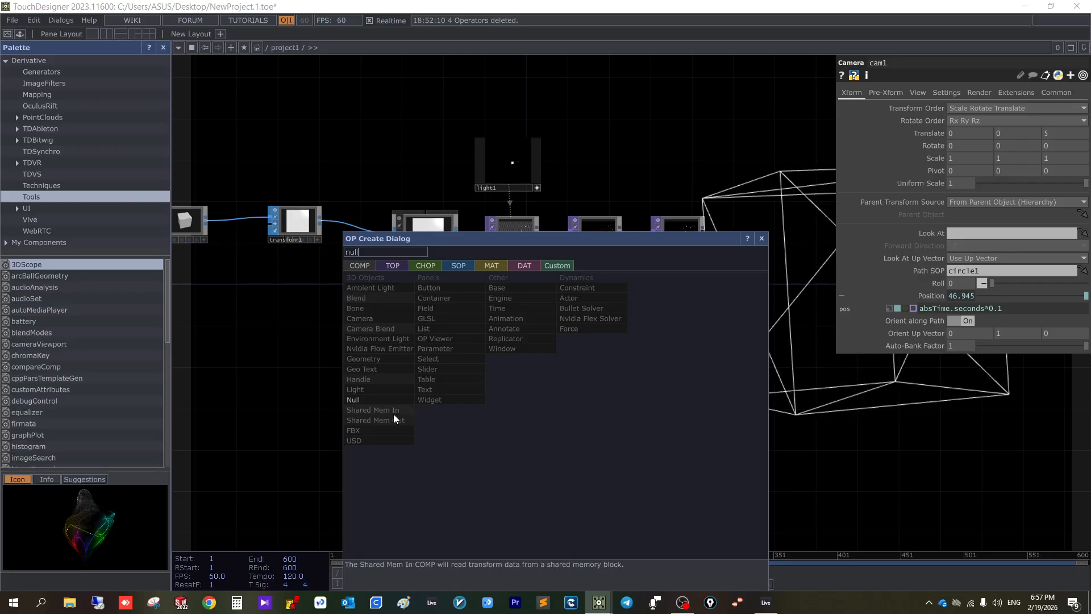
{"action": "left_click", "coordinate": [396, 400]}
{"action": "left_click", "coordinate": [554, 452]}
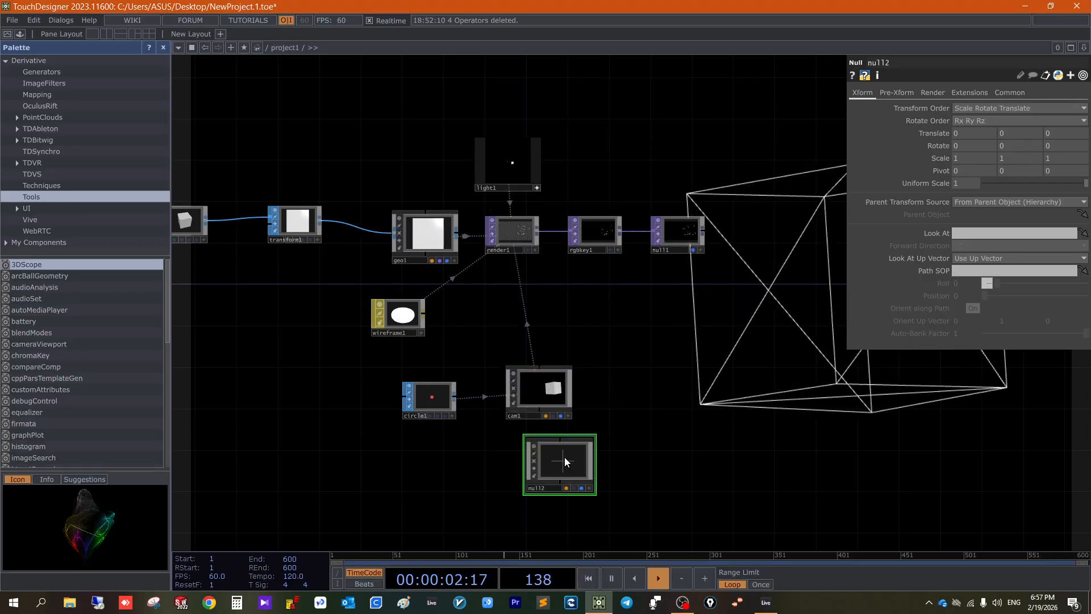
{"action": "left_click_drag", "start_coordinate": [564, 457], "coordinate": [642, 392]}
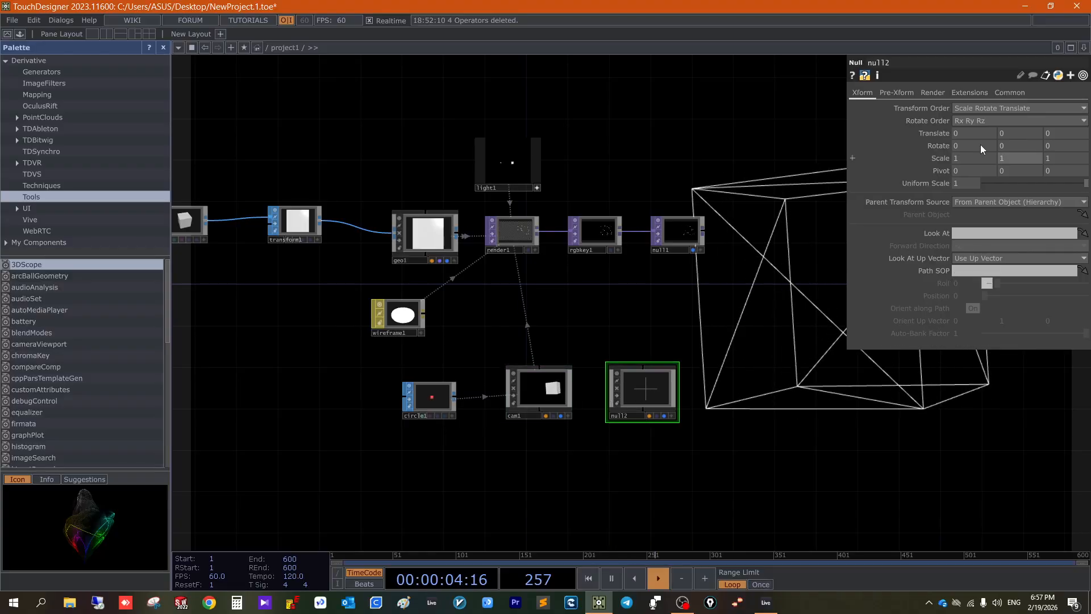
- Aim cam1 at null2 by assigning it as the camera's Look At target
{"action": "left_click", "coordinate": [532, 391]}
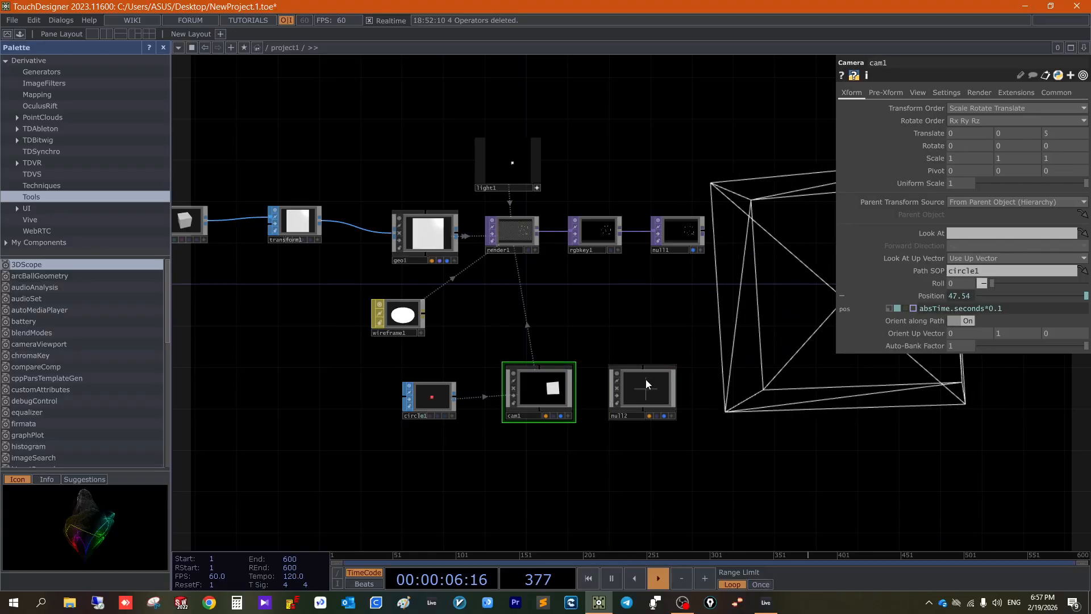
{"action": "left_click_drag", "start_coordinate": [646, 395], "coordinate": [980, 233]}
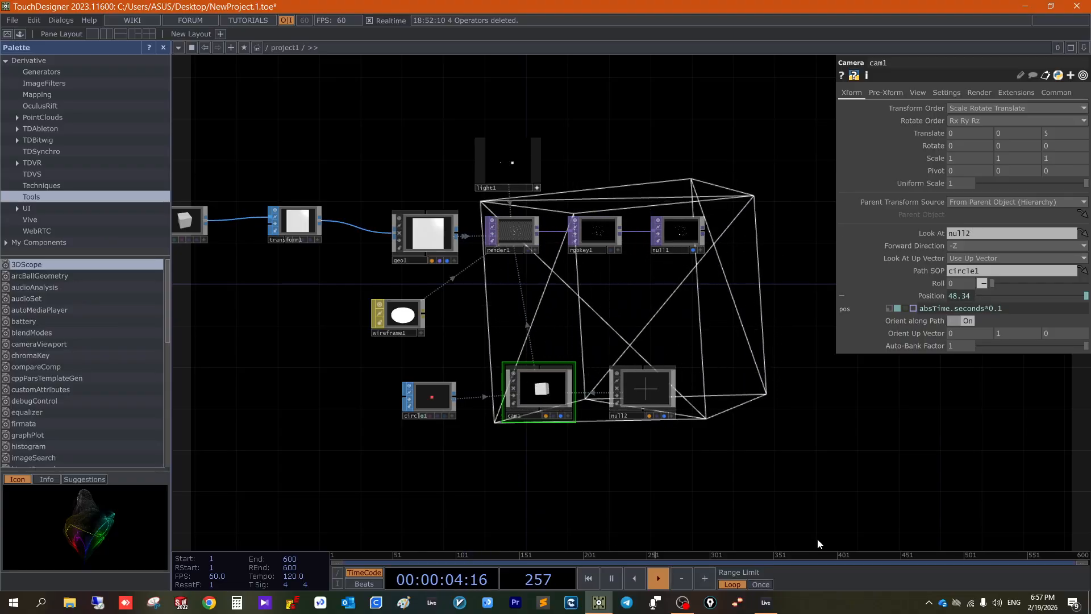
{"action": "left_click", "coordinate": [683, 602]}
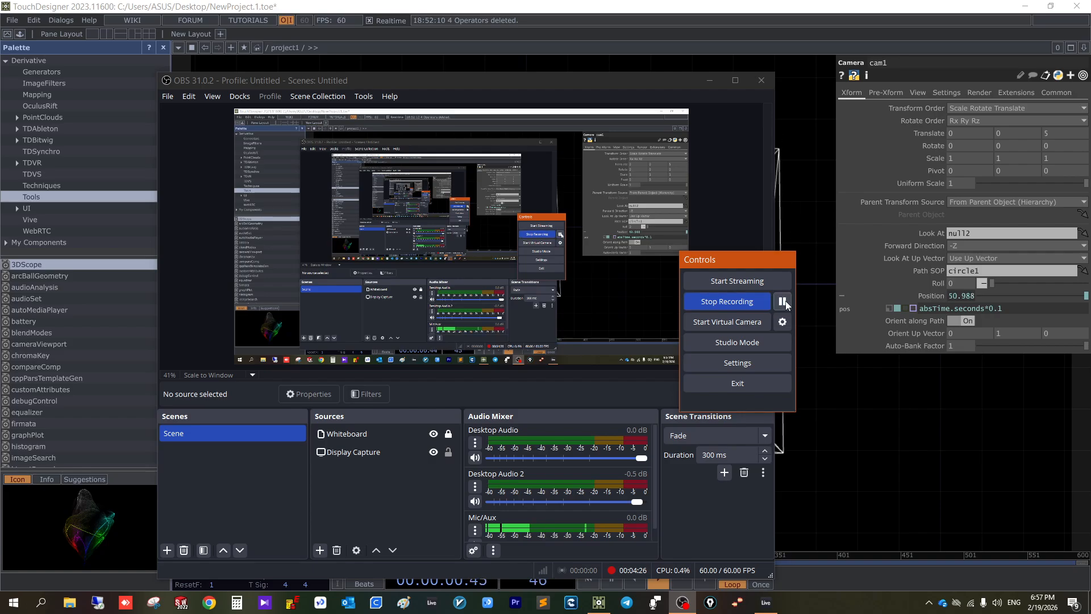
{"action": "left_click", "coordinate": [601, 5]}
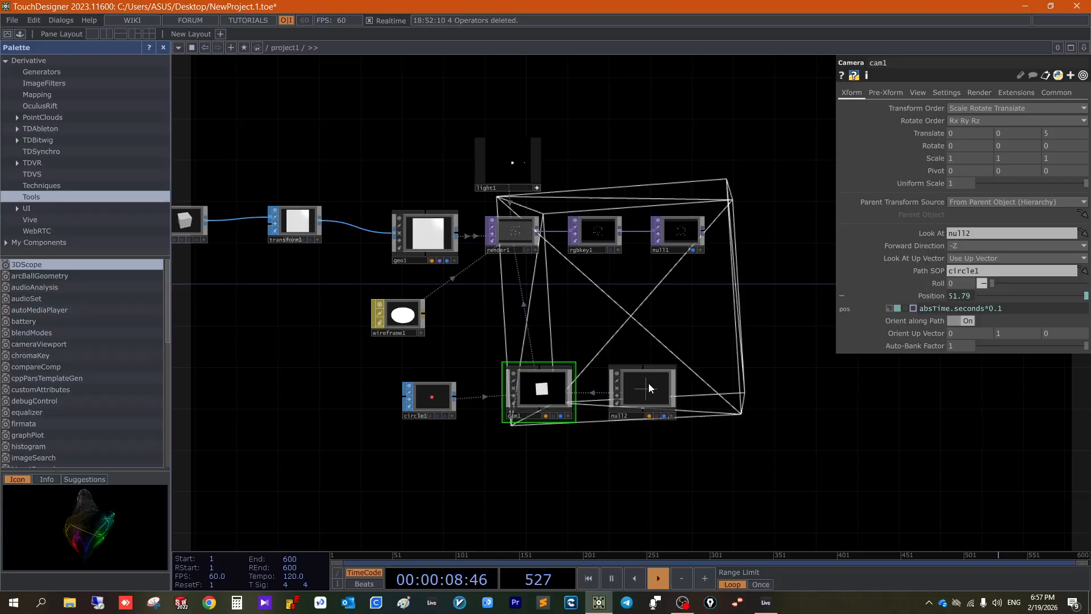
- Set the Orientation of circle1 to YZ Plane
{"action": "left_click_drag", "start_coordinate": [611, 302], "coordinate": [611, 218]}
{"action": "scroll", "coordinate": [588, 321], "scroll_direction": "up", "scroll_amount": 4}
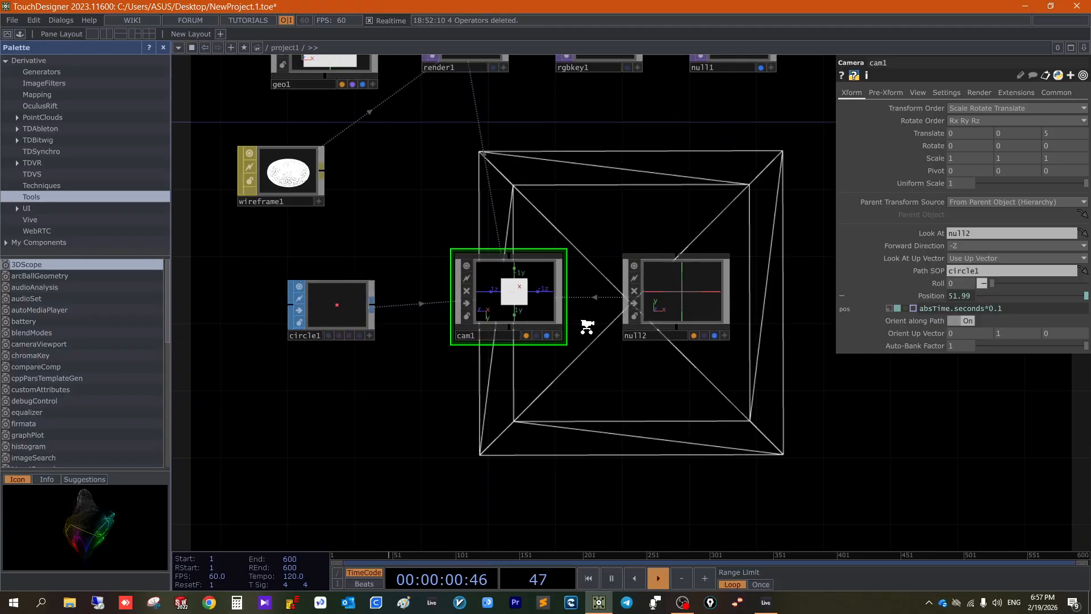
{"action": "scroll", "coordinate": [586, 326], "scroll_direction": "down", "scroll_amount": 4}
{"action": "left_click", "coordinate": [448, 311]}
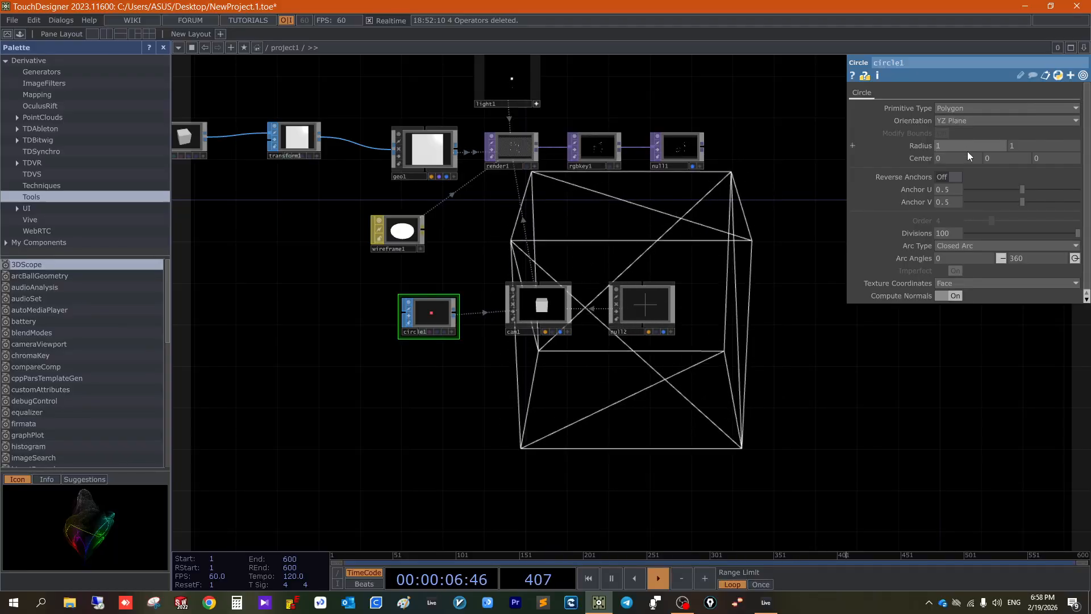
- Try a faster camera travel by changing cam1's Position expression to absTime.seconds*10
{"action": "left_click", "coordinate": [538, 307]}
{"action": "key", "text": "BackSpace"}
{"action": "key", "text": "BackSpace"}
{"action": "key", "text": "BackSpace"}
{"action": "type", "text": "10"}
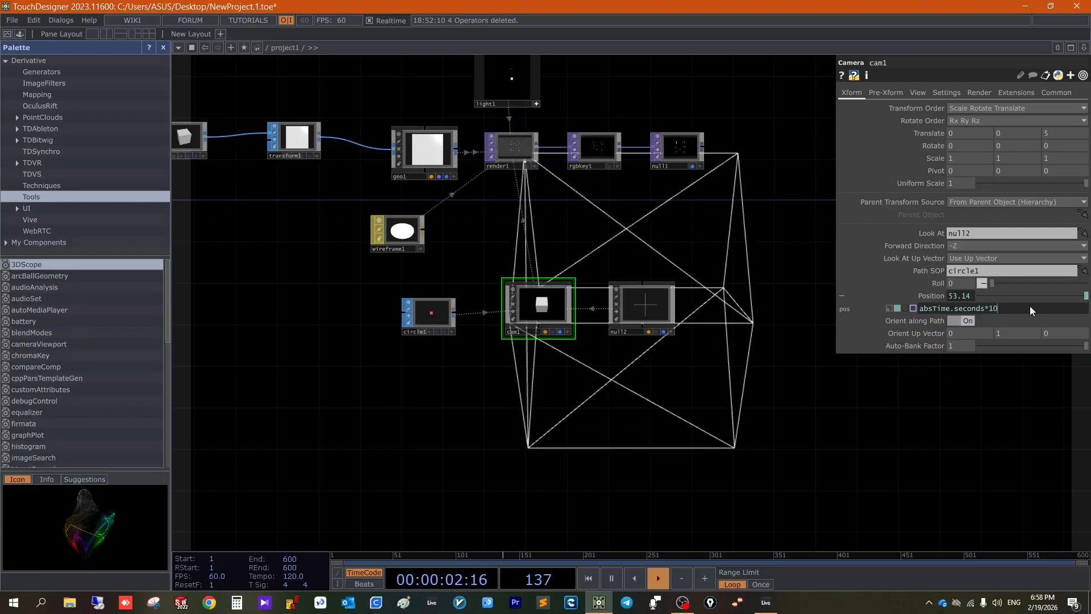
{"action": "key", "text": "Return"}
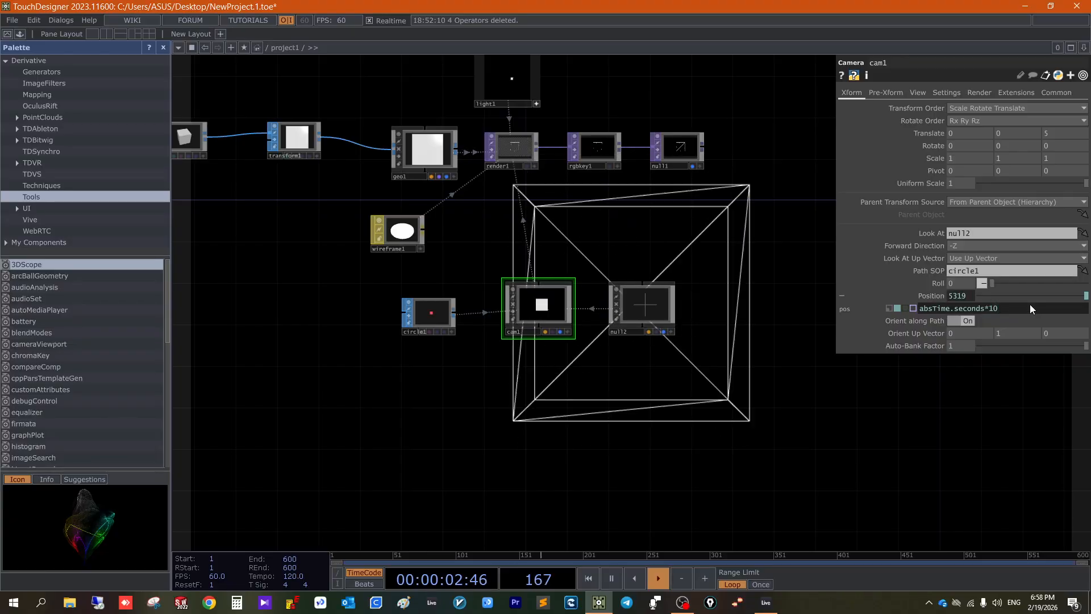
{"action": "left_click", "coordinate": [682, 603]}
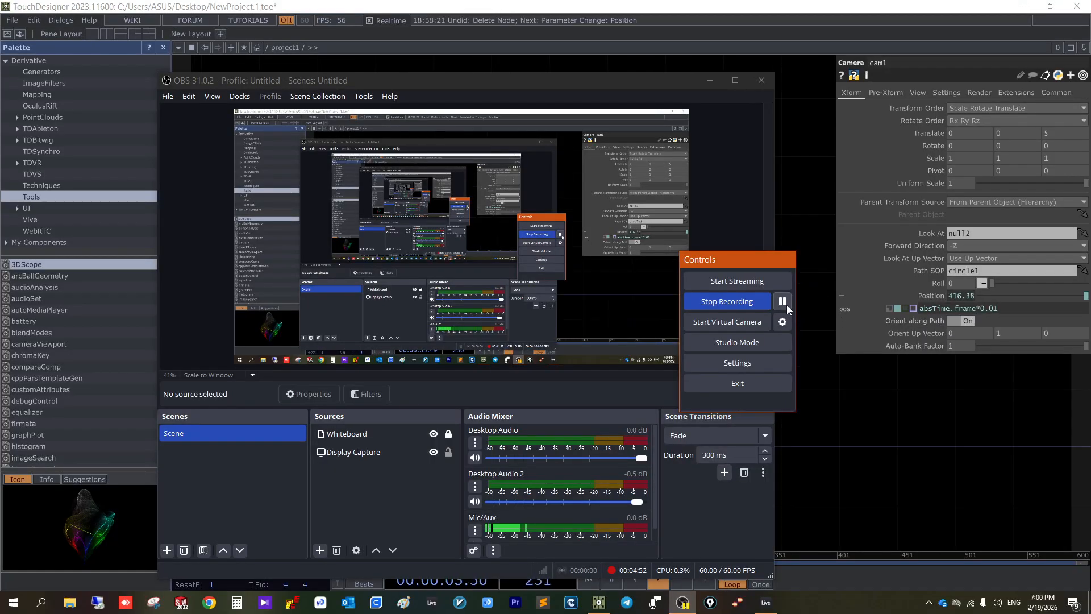
- Replace frame with seconds in cam1's Position expression so that it reads absTime.seconds*0.01
{"action": "left_click", "coordinate": [836, 456]}
{"action": "left_click_drag", "start_coordinate": [811, 363], "coordinate": [777, 108]}
{"action": "left_click_drag", "start_coordinate": [721, 343], "coordinate": [739, 340]}
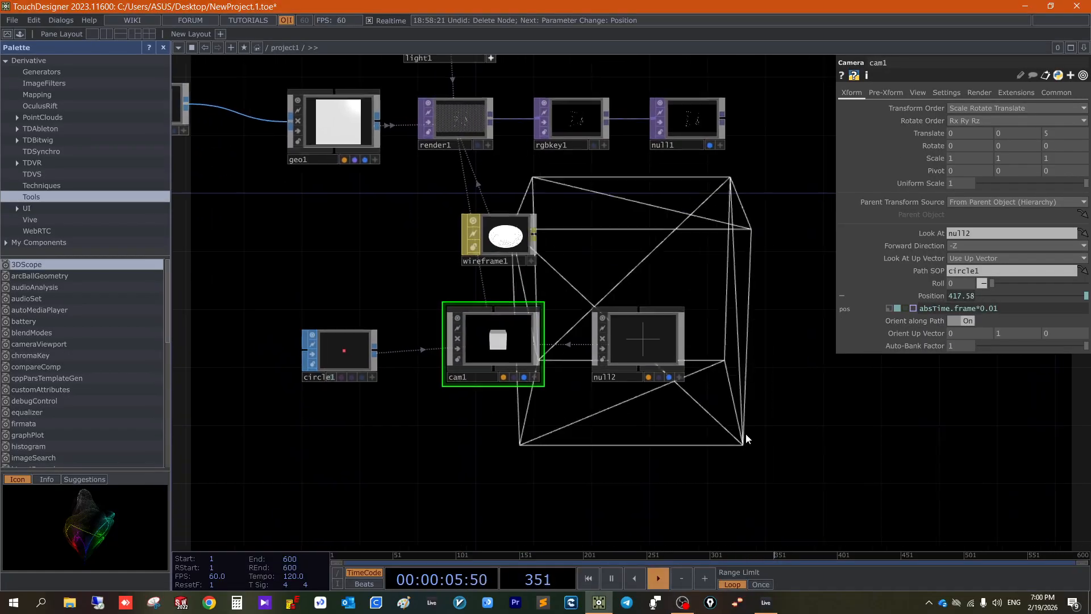
{"action": "left_click_drag", "start_coordinate": [746, 434], "coordinate": [766, 438]}
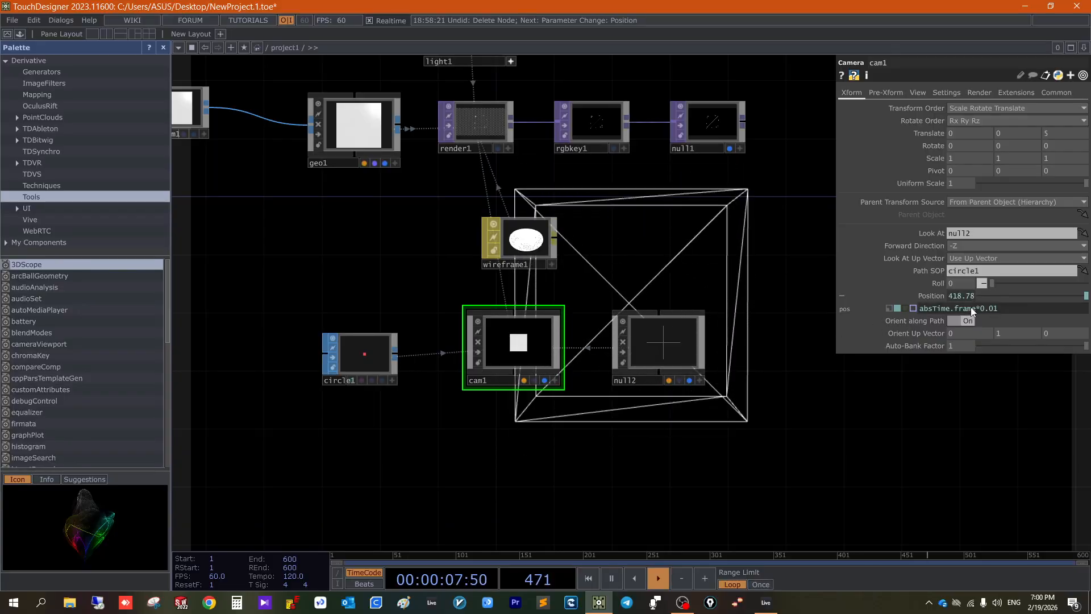
{"action": "left_click_drag", "start_coordinate": [919, 308], "coordinate": [953, 310]}
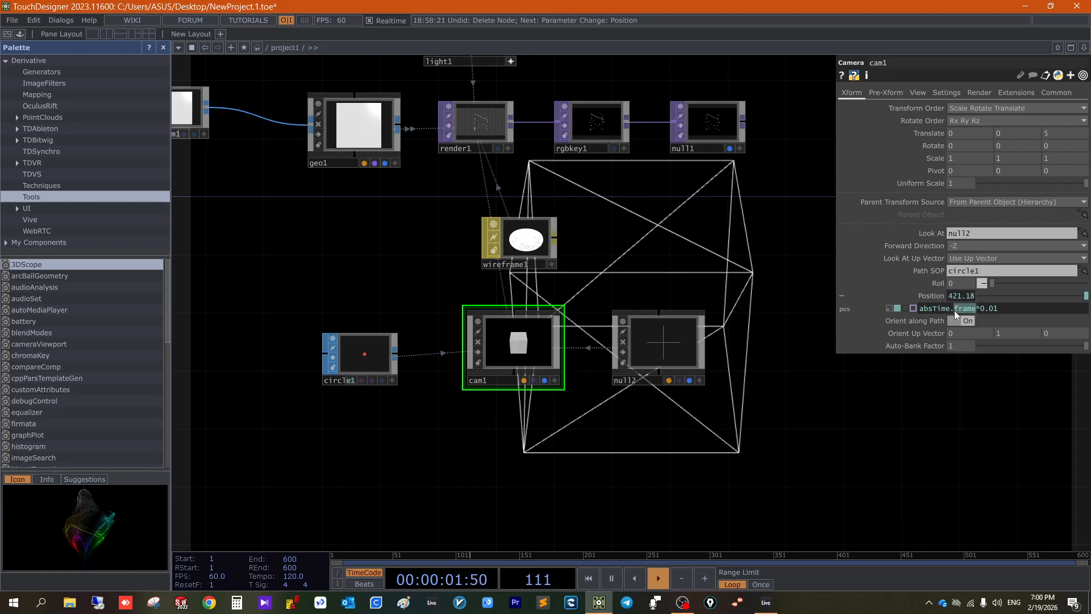
{"action": "type", "text": "sec"}
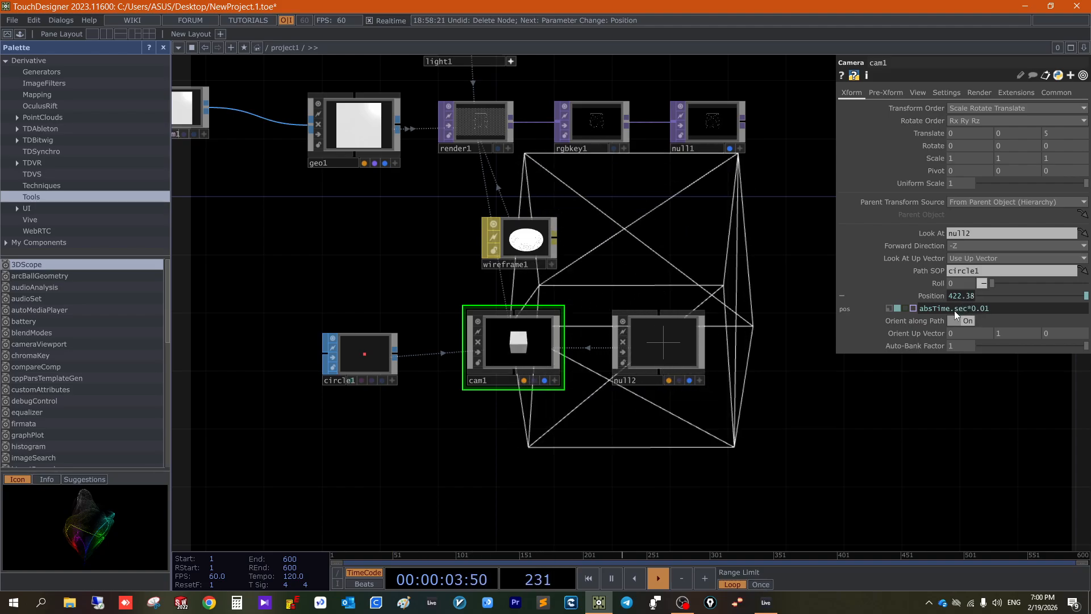
{"action": "type", "text": "onds"}
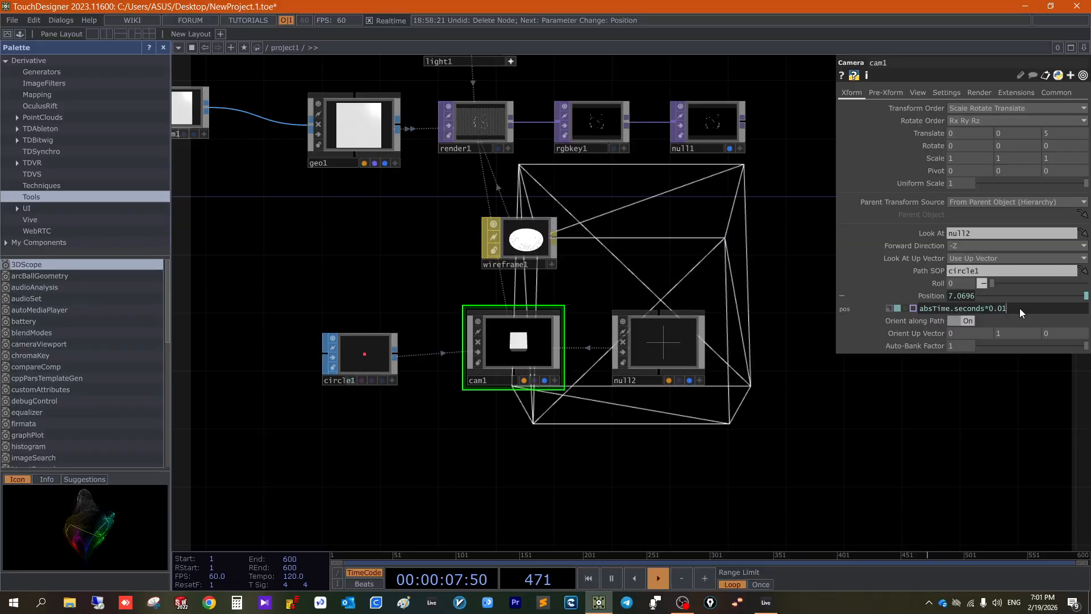
- Change the multiplier in cam1's Position expression so that it reads absTime.seconds*1
{"action": "key", "text": "Left"}
{"action": "key", "text": "BackSpace"}
{"action": "key", "text": "BackSpace"}
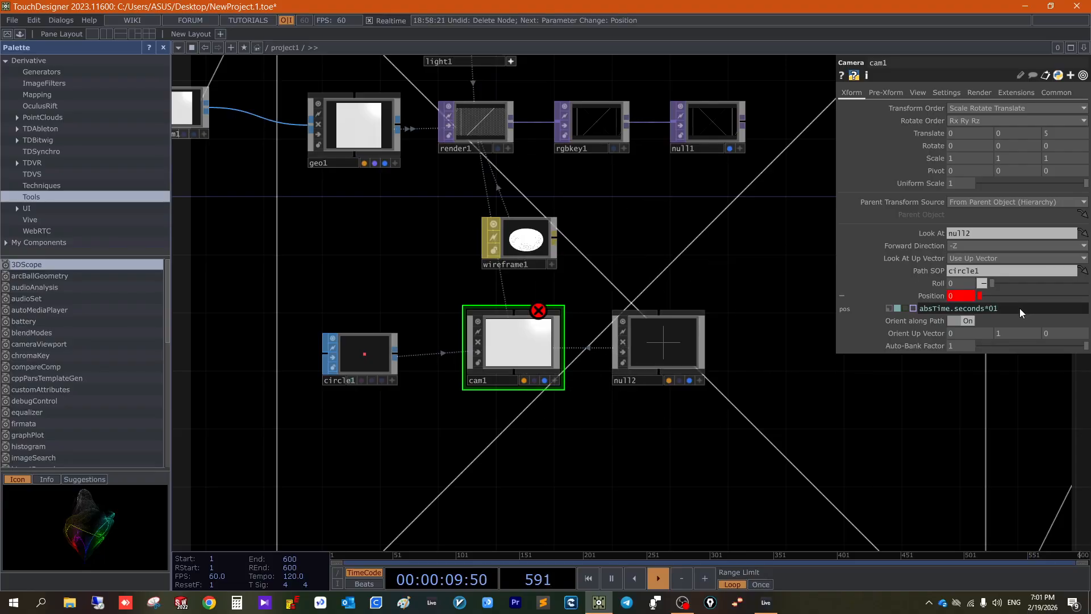
{"action": "type", "text": "1"}
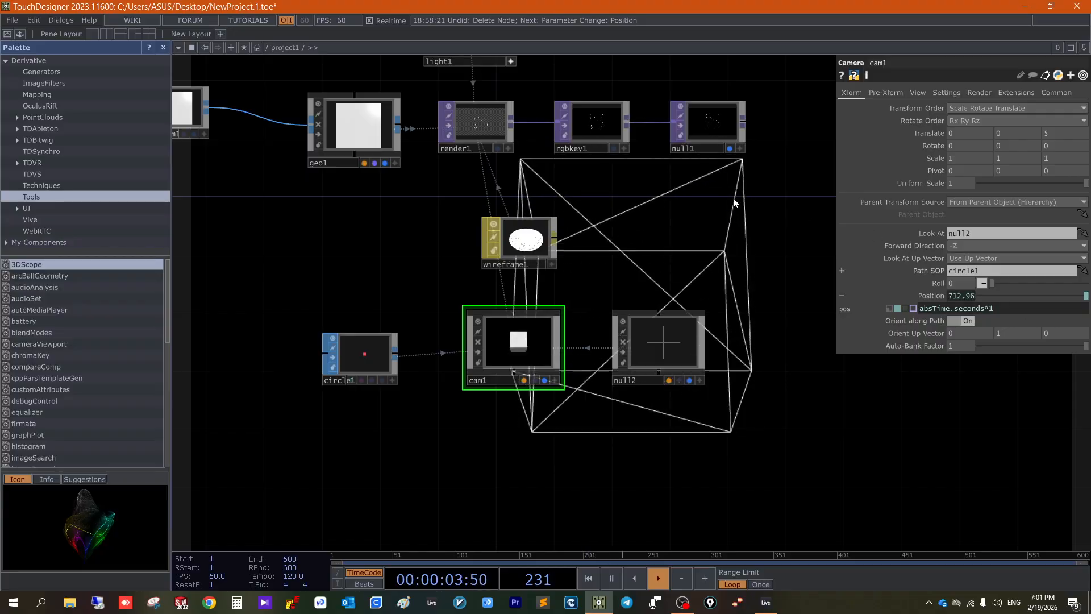
- Select circle1 and examine the light1 viewer up close to check the circular path relative to the box
{"action": "left_click_drag", "start_coordinate": [703, 298], "coordinate": [777, 453]}
{"action": "scroll", "coordinate": [616, 163], "scroll_direction": "up", "scroll_amount": 3}
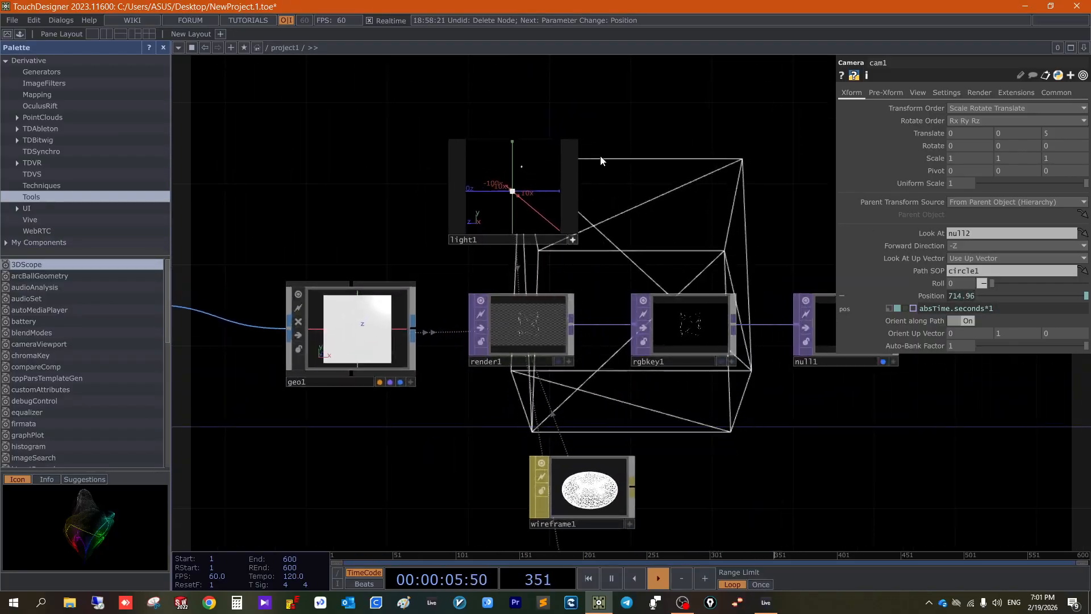
{"action": "scroll", "coordinate": [601, 157], "scroll_direction": "up", "scroll_amount": 5}
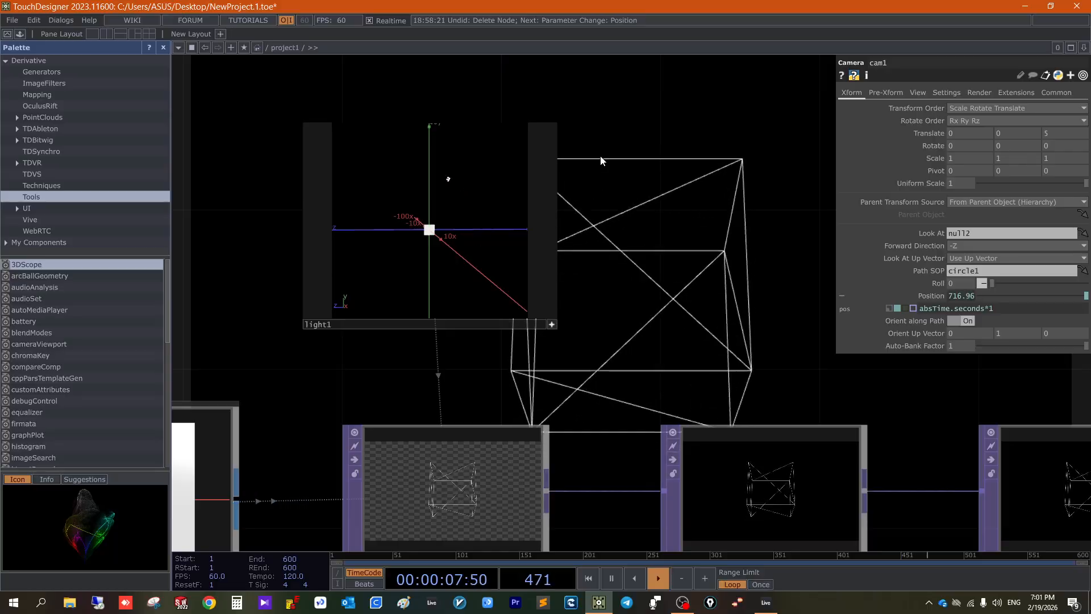
{"action": "scroll", "coordinate": [600, 157], "scroll_direction": "down", "scroll_amount": 10}
{"action": "left_click", "coordinate": [479, 417]}
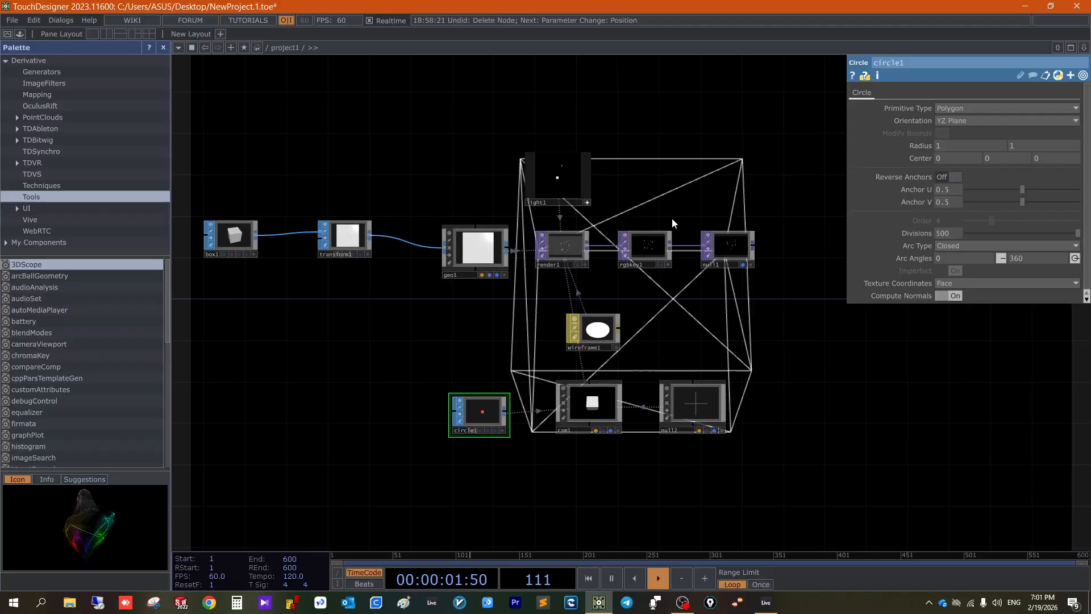
{"action": "scroll", "coordinate": [653, 218], "scroll_direction": "up", "scroll_amount": 5}
{"action": "scroll", "coordinate": [622, 296], "scroll_direction": "up", "scroll_amount": 3}
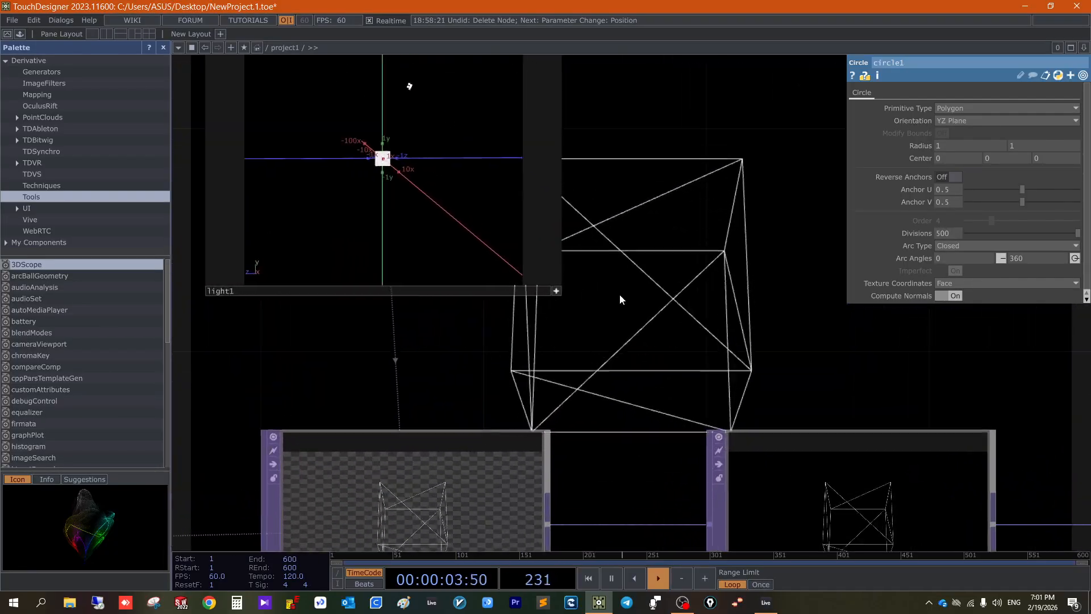
{"action": "left_click_drag", "start_coordinate": [653, 298], "coordinate": [694, 318]}
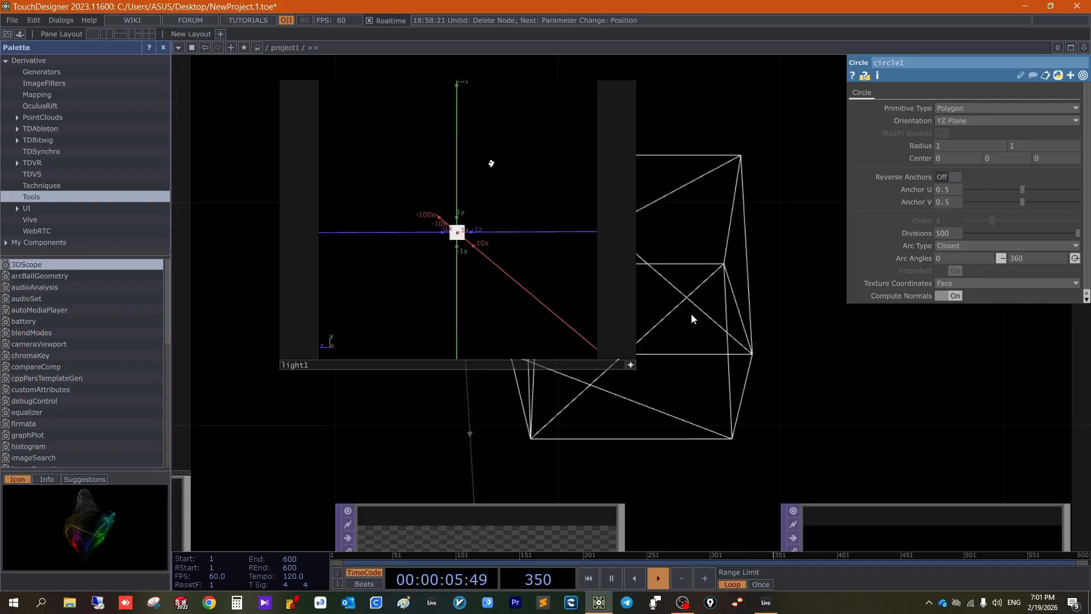